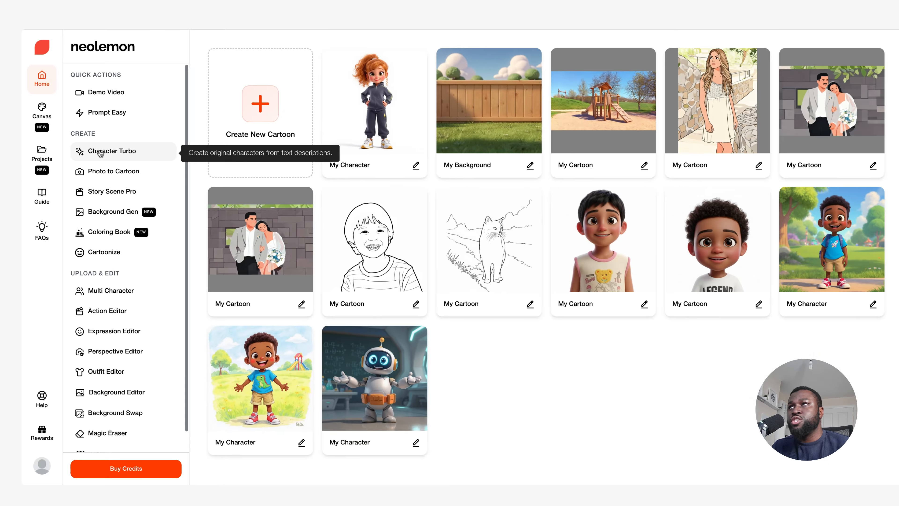
- Open the Character Turbo tool and choose the Square 1:1 aspect ratio for the character
{"action": "left_click", "coordinate": [101, 153]}
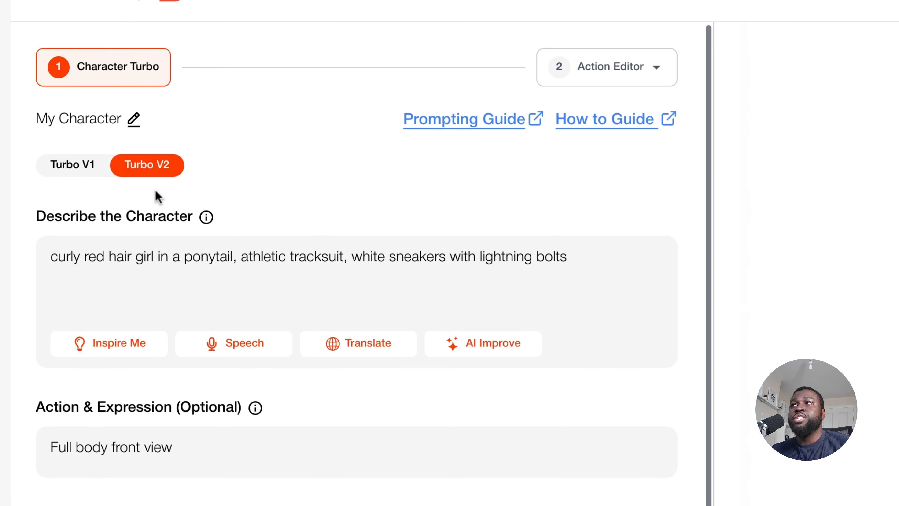
{"action": "mouse_move", "coordinate": [157, 179]}
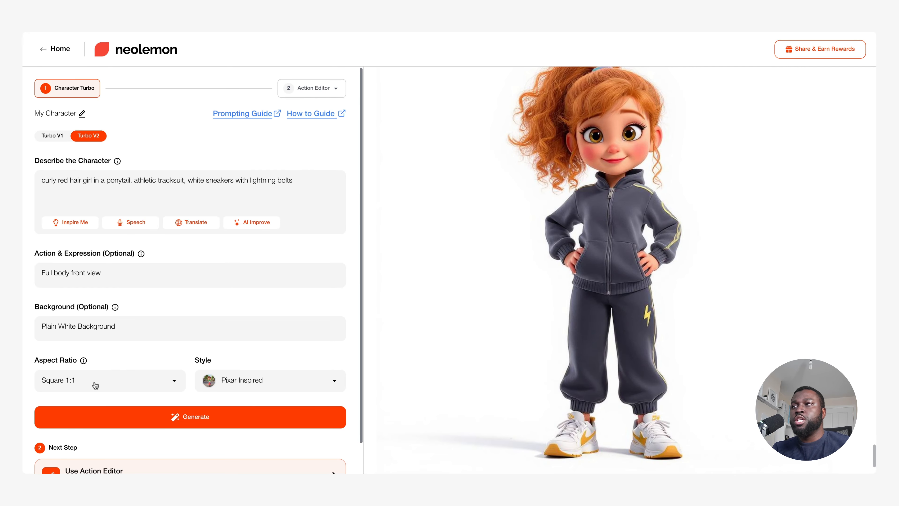
{"action": "left_click", "coordinate": [103, 387]}
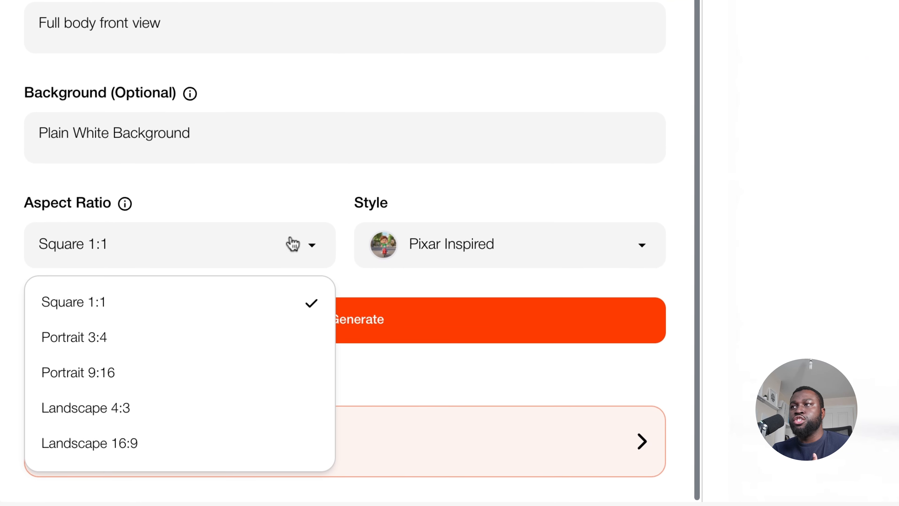
{"action": "left_click", "coordinate": [261, 310]}
- Review the available illustration styles for the character without changing the selected one
{"action": "left_click", "coordinate": [479, 254]}
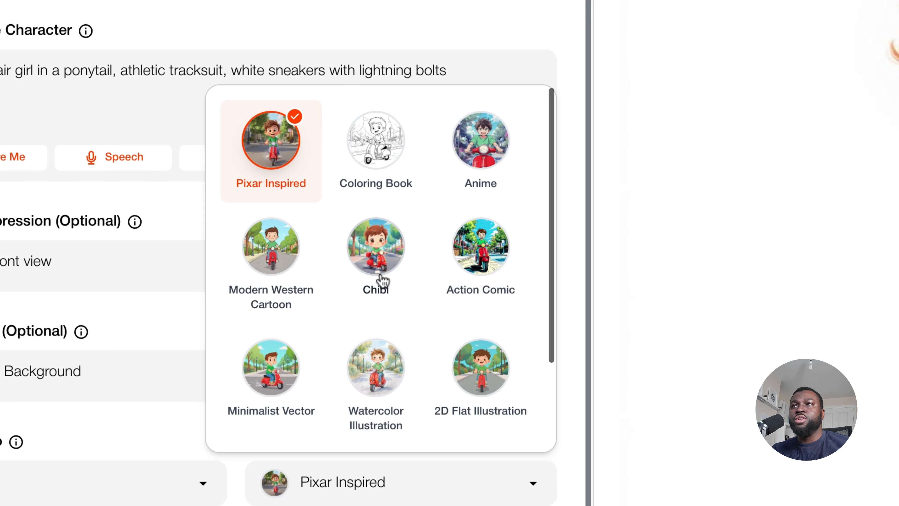
{"action": "scroll", "coordinate": [354, 400], "scroll_direction": "down", "scroll_amount": 3}
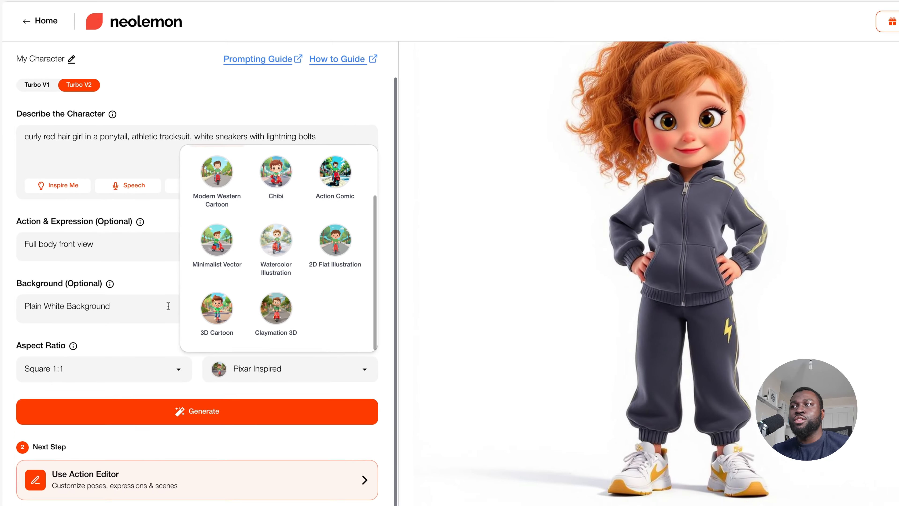
{"action": "left_click", "coordinate": [180, 370]}
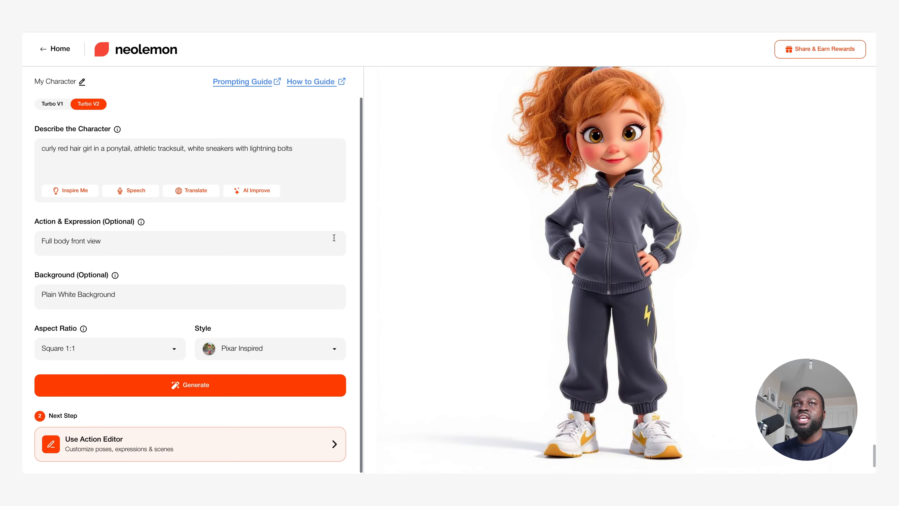
- Examine the previously generated tracksuit characters and the descriptions used to create them
{"action": "mouse_move", "coordinate": [426, 233]}
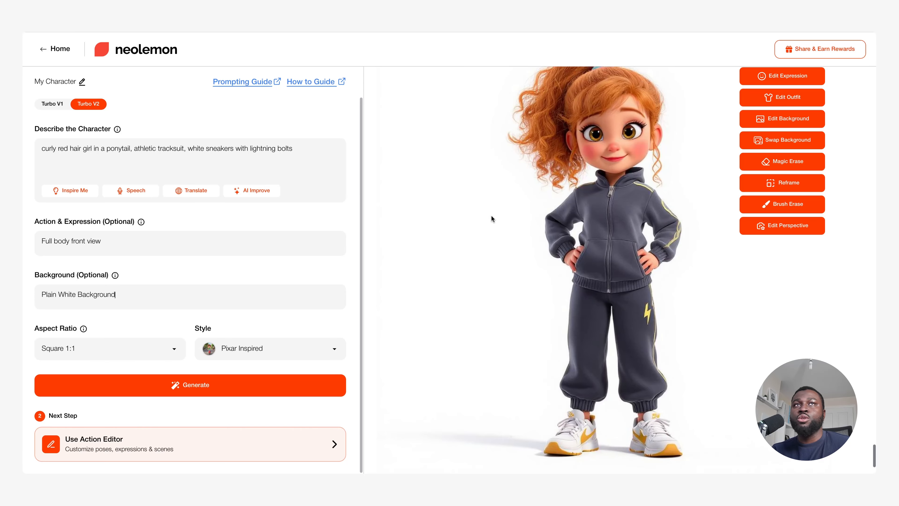
{"action": "scroll", "coordinate": [491, 216], "scroll_direction": "up", "scroll_amount": 1}
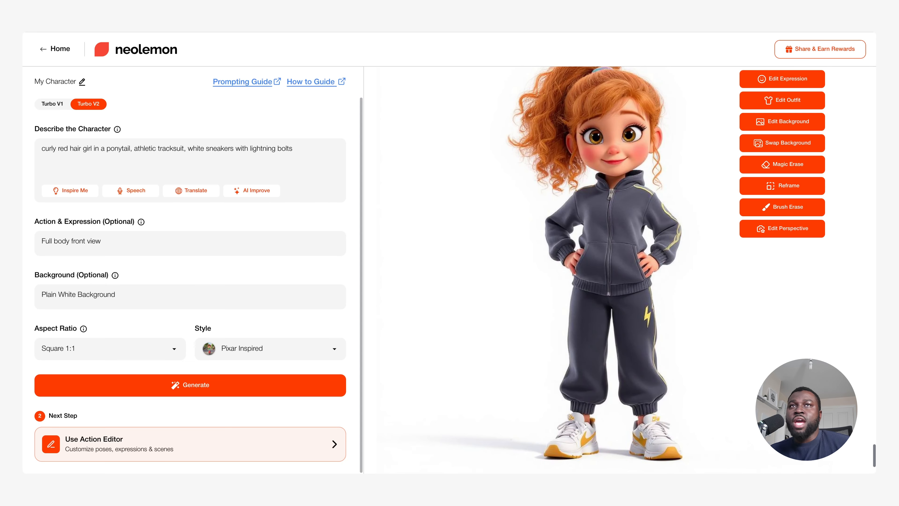
{"action": "scroll", "coordinate": [416, 156], "scroll_direction": "down", "scroll_amount": 5}
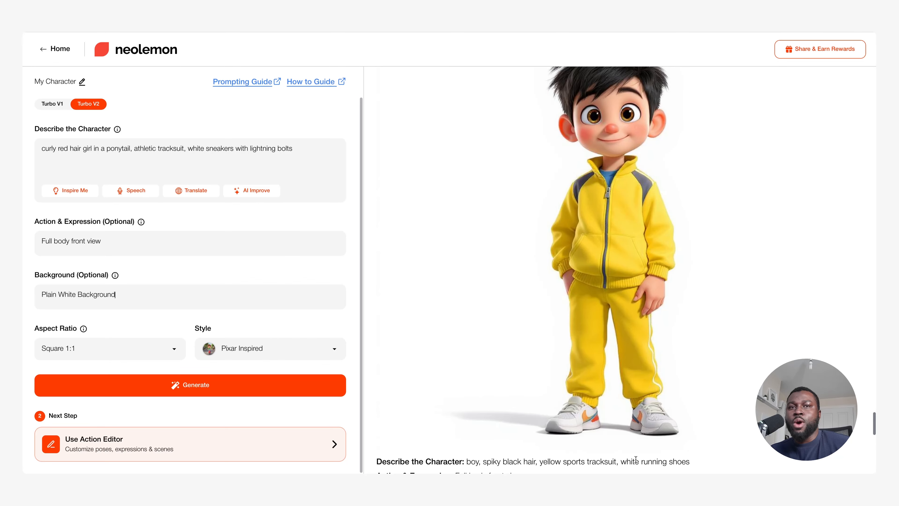
{"action": "mouse_move", "coordinate": [633, 355]}
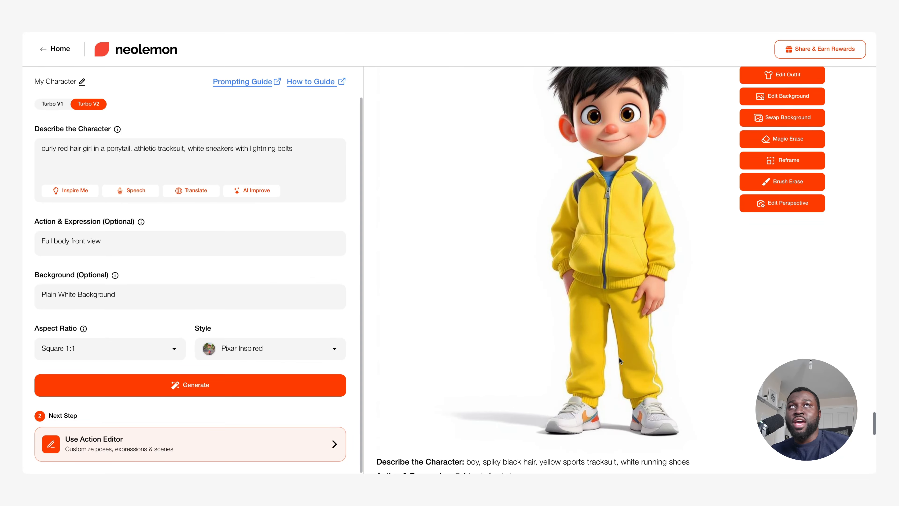
{"action": "scroll", "coordinate": [619, 358], "scroll_direction": "up", "scroll_amount": 10}
{"action": "scroll", "coordinate": [567, 360], "scroll_direction": "up", "scroll_amount": 1}
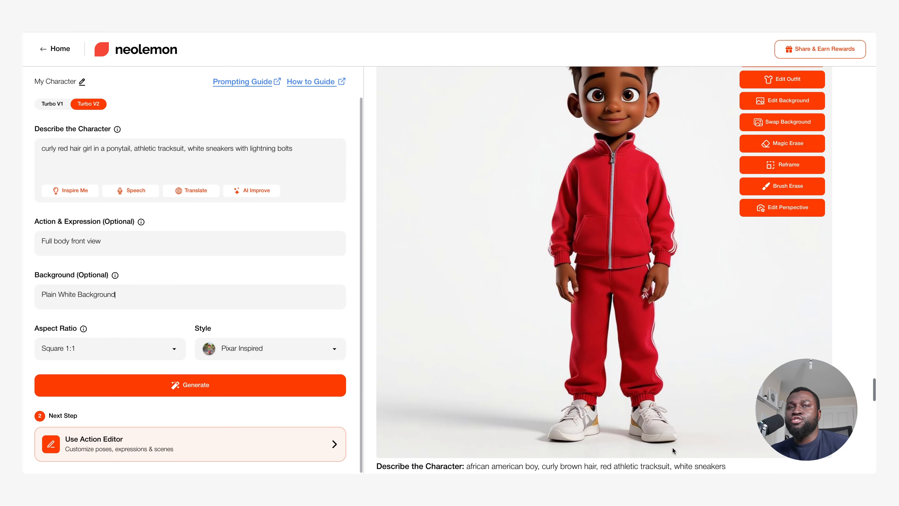
{"action": "scroll", "coordinate": [620, 356], "scroll_direction": "up", "scroll_amount": 1}
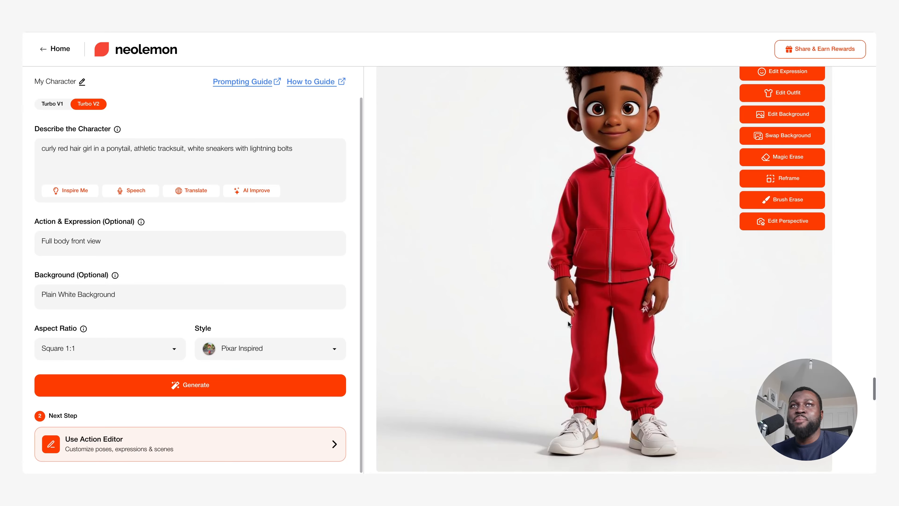
{"action": "scroll", "coordinate": [568, 321], "scroll_direction": "up", "scroll_amount": 10}
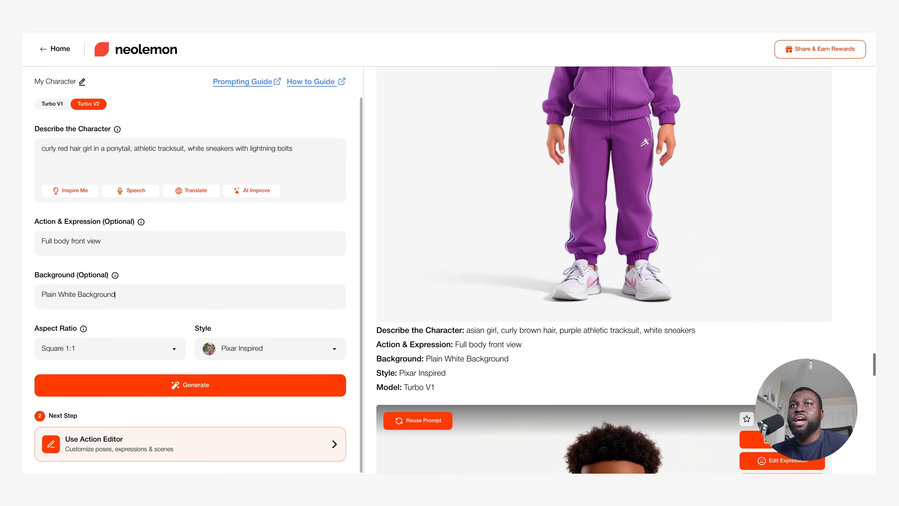
{"action": "scroll", "coordinate": [604, 270], "scroll_direction": "up", "scroll_amount": 4}
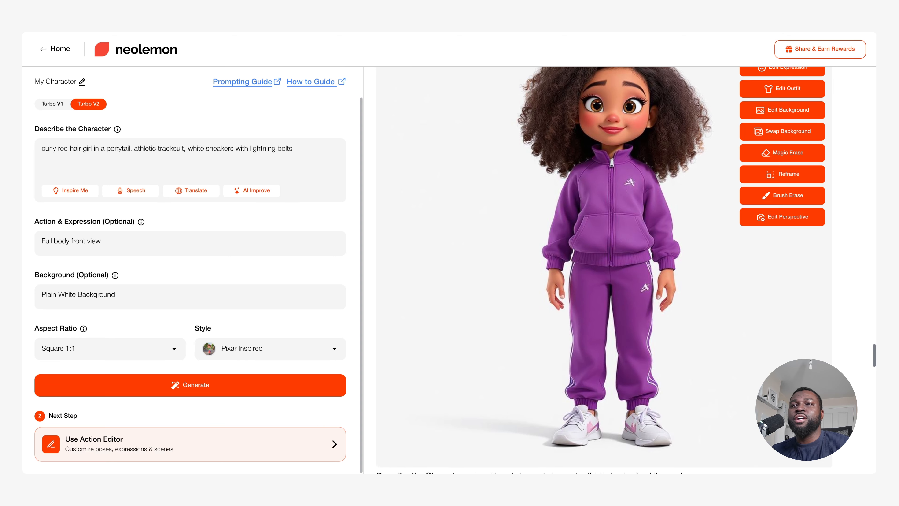
{"action": "scroll", "coordinate": [571, 400], "scroll_direction": "down", "scroll_amount": 1}
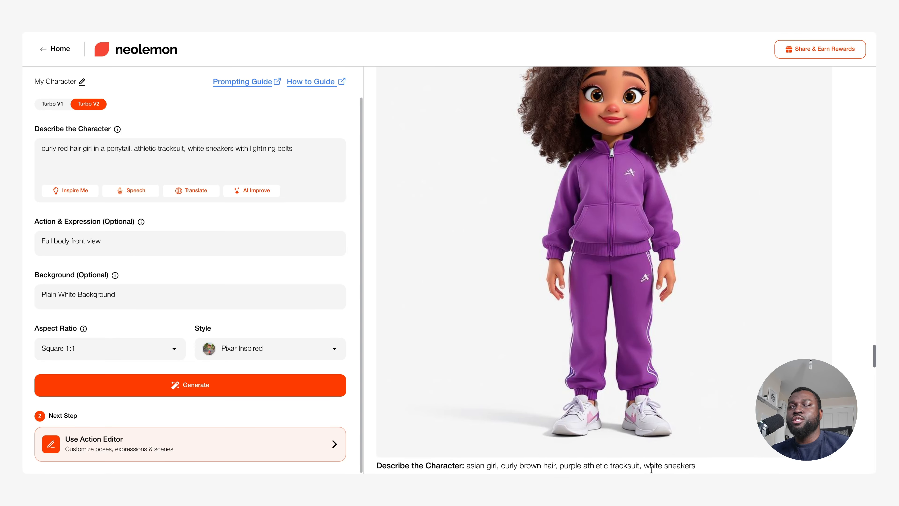
{"action": "mouse_move", "coordinate": [732, 218]}
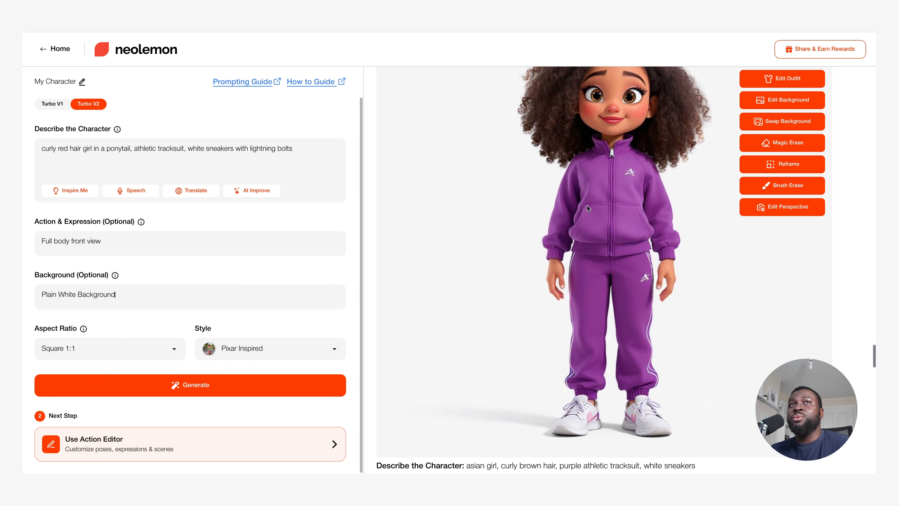
{"action": "scroll", "coordinate": [634, 138], "scroll_direction": "up", "scroll_amount": 2}
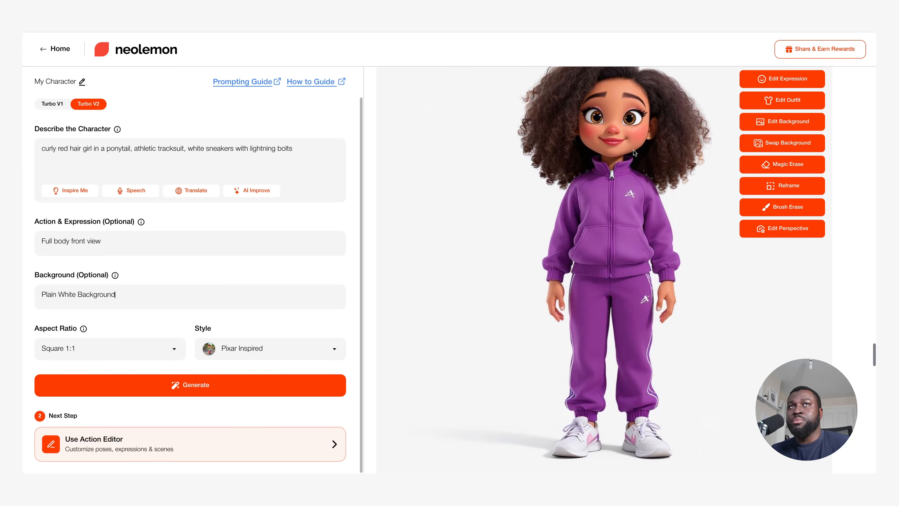
{"action": "left_click", "coordinate": [115, 294]}
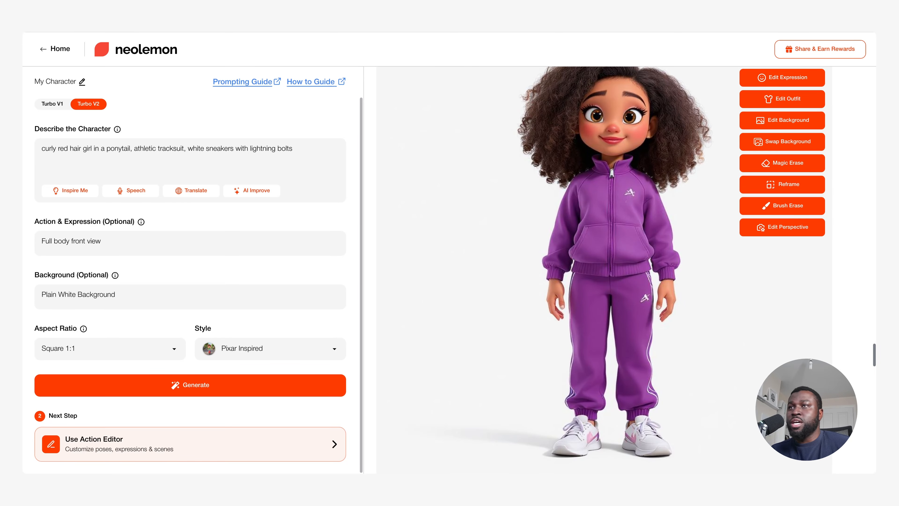
- Open the red-haired girl's image for action editing and look over the example poses
{"action": "scroll", "coordinate": [655, 201], "scroll_direction": "down", "scroll_amount": 10}
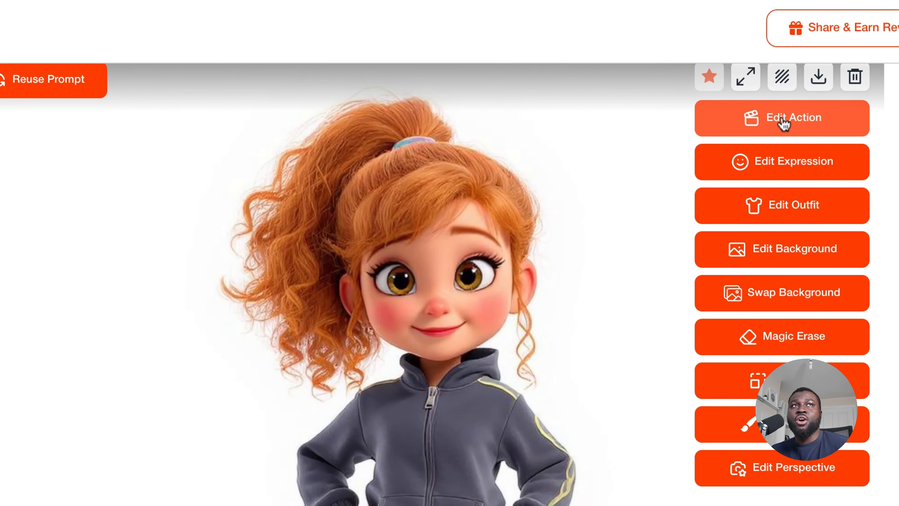
{"action": "left_click", "coordinate": [783, 124]}
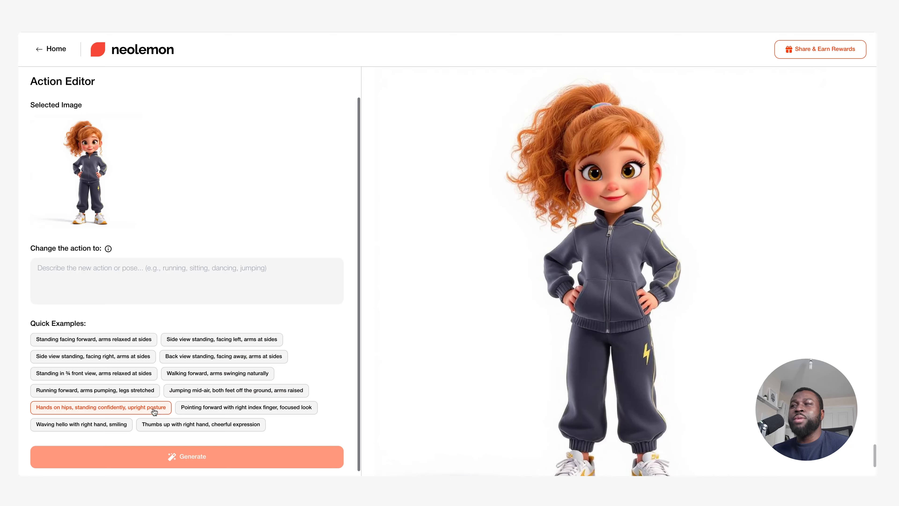
{"action": "scroll", "coordinate": [189, 363], "scroll_direction": "up", "scroll_amount": 1}
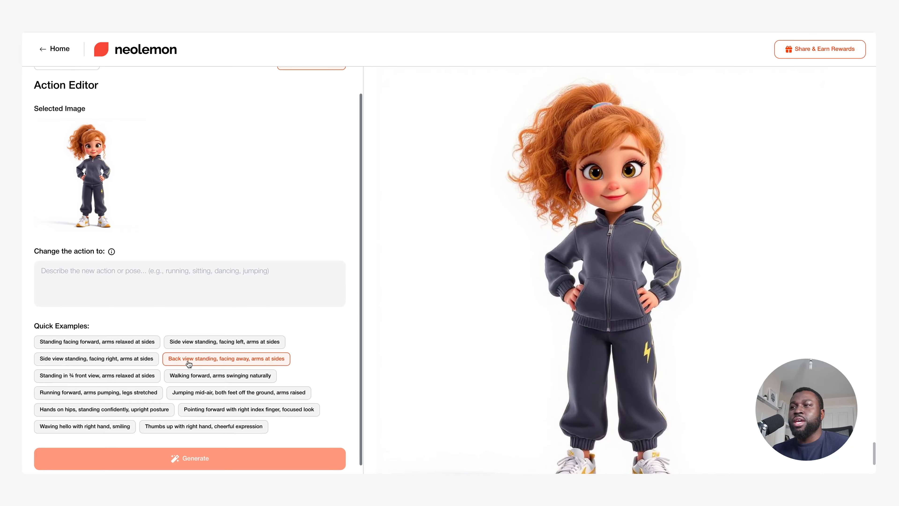
{"action": "scroll", "coordinate": [195, 368], "scroll_direction": "down", "scroll_amount": 1}
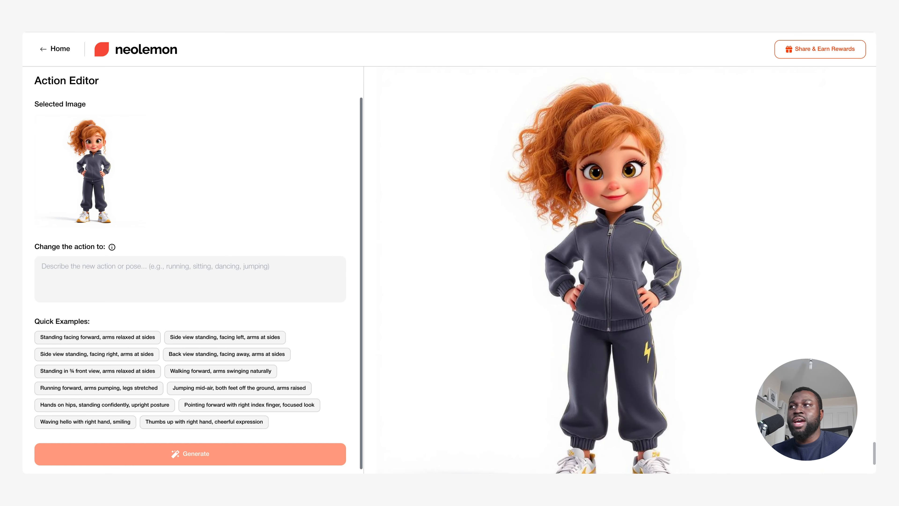
- Set the girl's new action to "side view standing, running fast" and generate the image
{"action": "type", "text": "√"}
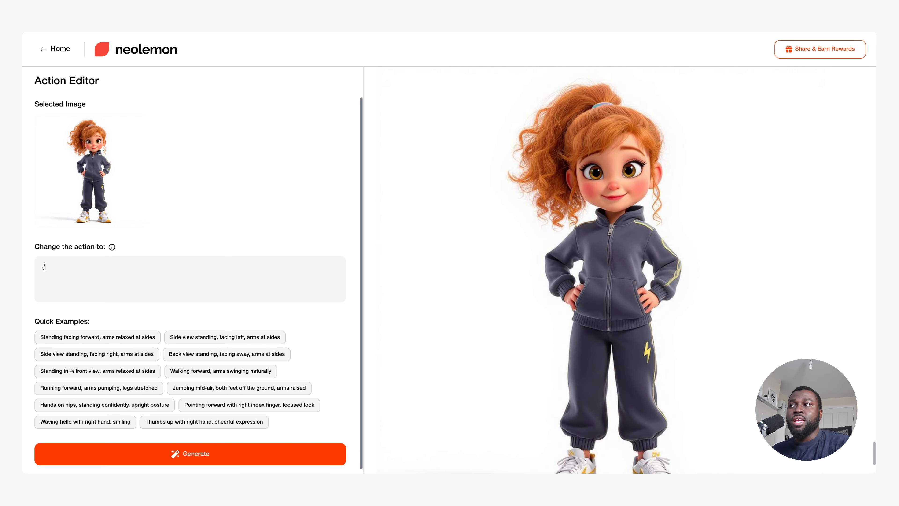
{"action": "key", "text": "BackSpace"}
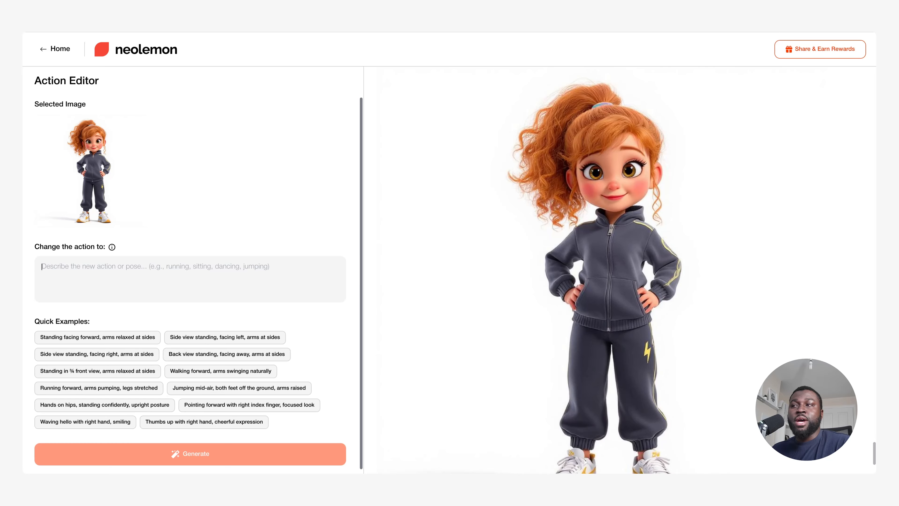
{"action": "type", "text": "side view standing, running fast"}
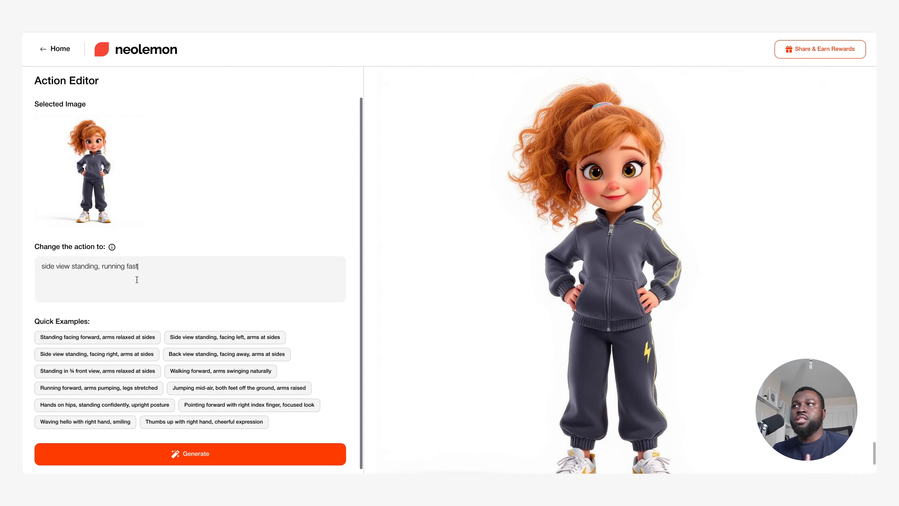
{"action": "left_click", "coordinate": [316, 462]}
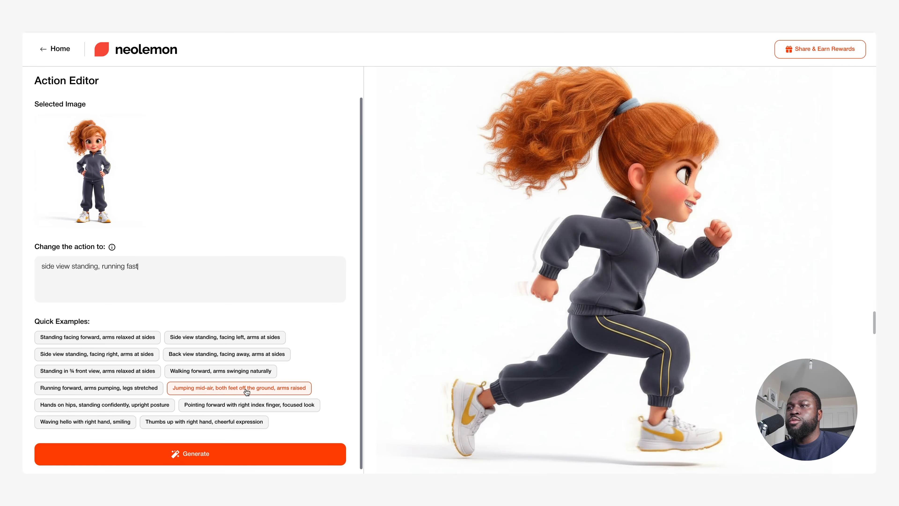
- Examine the generated running and jumping poses of the girl and the other tracksuit characters with their action prompts
{"action": "scroll", "coordinate": [410, 369], "scroll_direction": "up", "scroll_amount": 10}
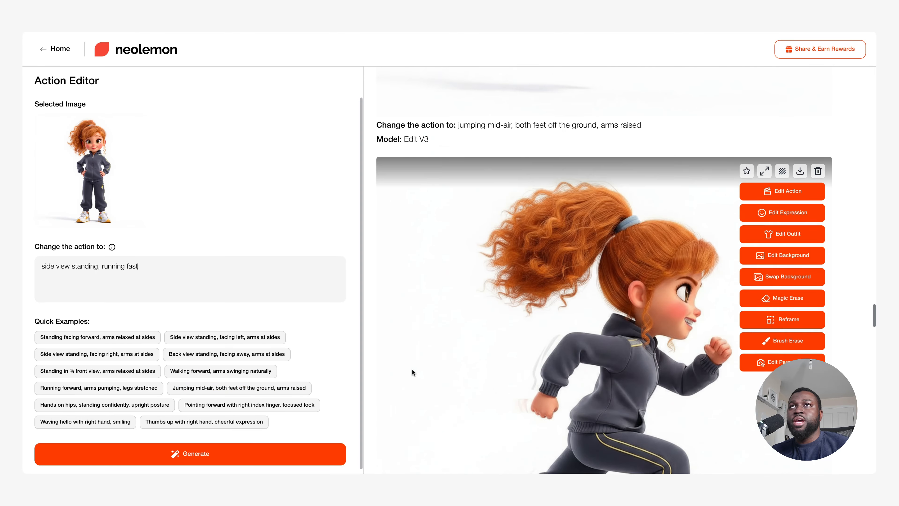
{"action": "scroll", "coordinate": [483, 352], "scroll_direction": "up", "scroll_amount": 1}
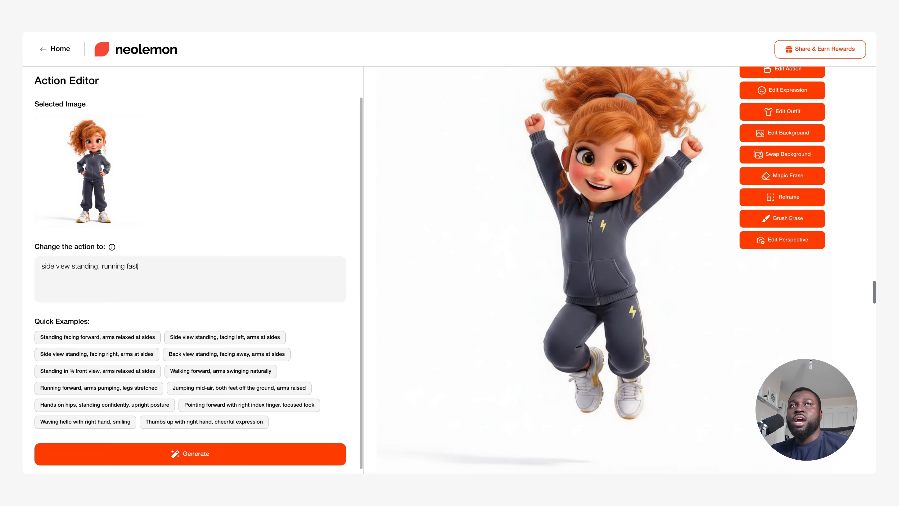
{"action": "scroll", "coordinate": [483, 351], "scroll_direction": "down", "scroll_amount": 1}
{"action": "scroll", "coordinate": [601, 270], "scroll_direction": "down", "scroll_amount": 8}
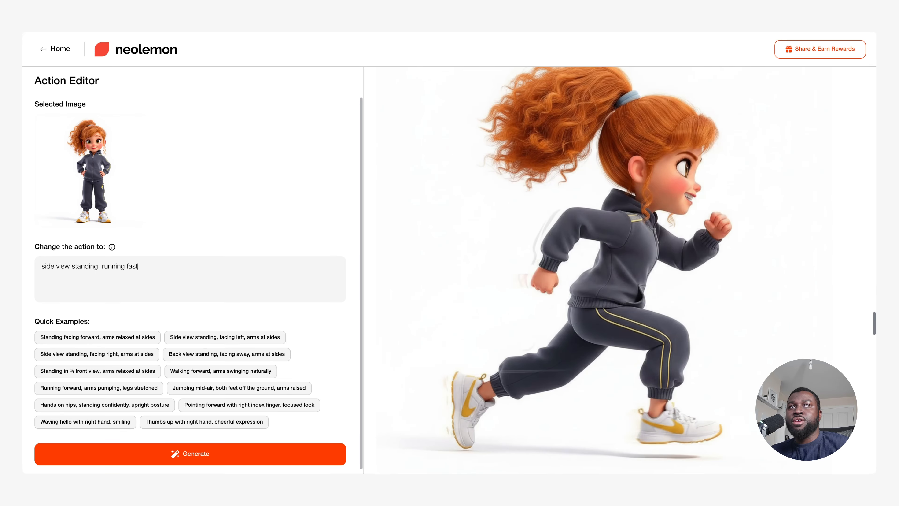
{"action": "scroll", "coordinate": [498, 339], "scroll_direction": "up", "scroll_amount": 8}
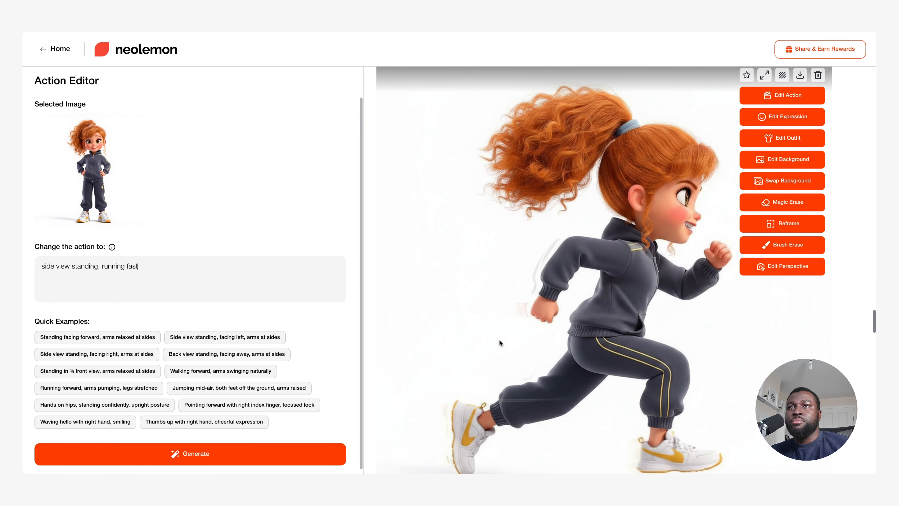
{"action": "scroll", "coordinate": [499, 340], "scroll_direction": "up", "scroll_amount": 5}
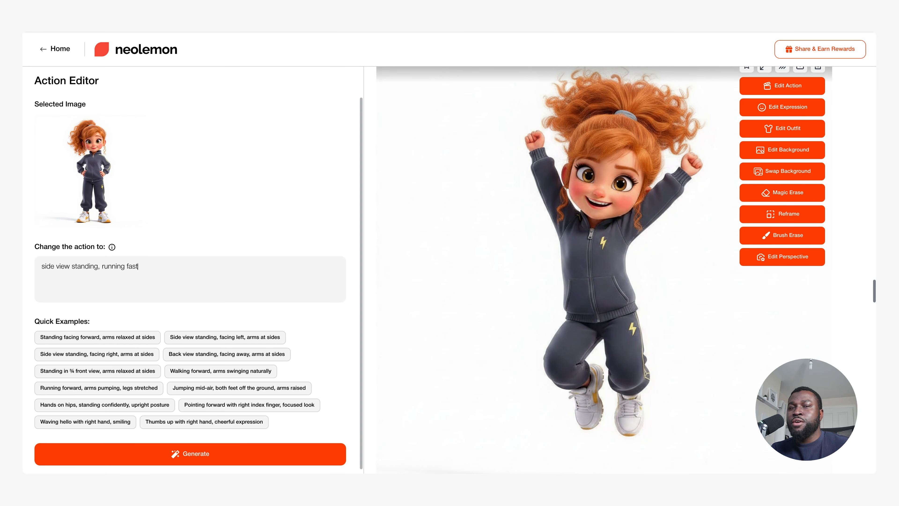
{"action": "scroll", "coordinate": [555, 274], "scroll_direction": "up", "scroll_amount": 1}
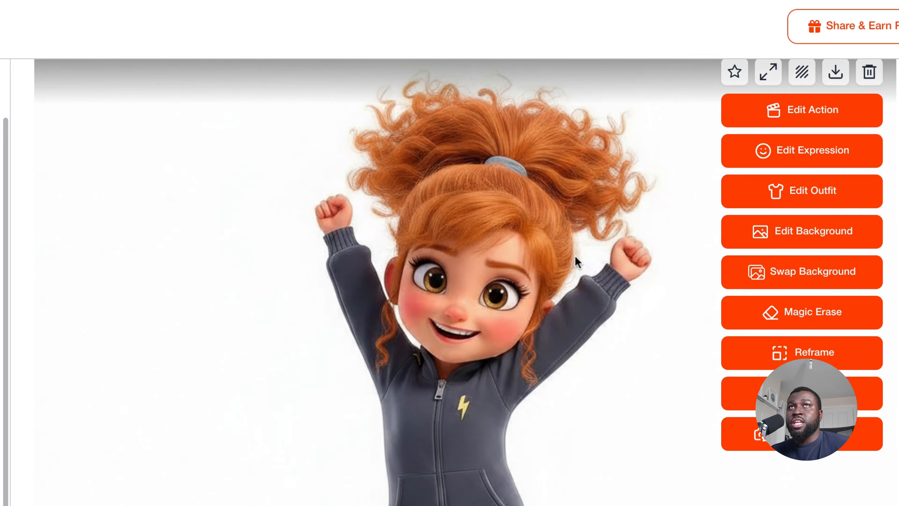
{"action": "scroll", "coordinate": [576, 256], "scroll_direction": "up", "scroll_amount": 5}
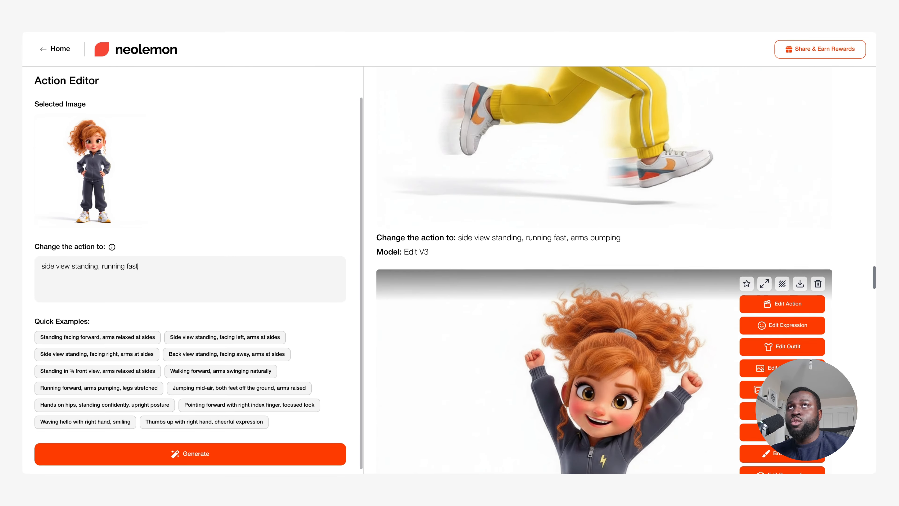
{"action": "scroll", "coordinate": [601, 269], "scroll_direction": "up", "scroll_amount": 5}
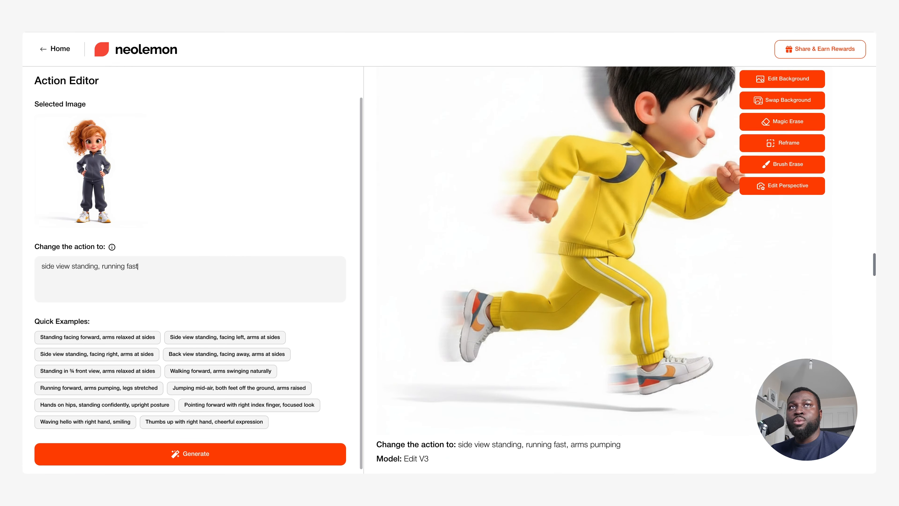
{"action": "scroll", "coordinate": [604, 270], "scroll_direction": "up", "scroll_amount": 10}
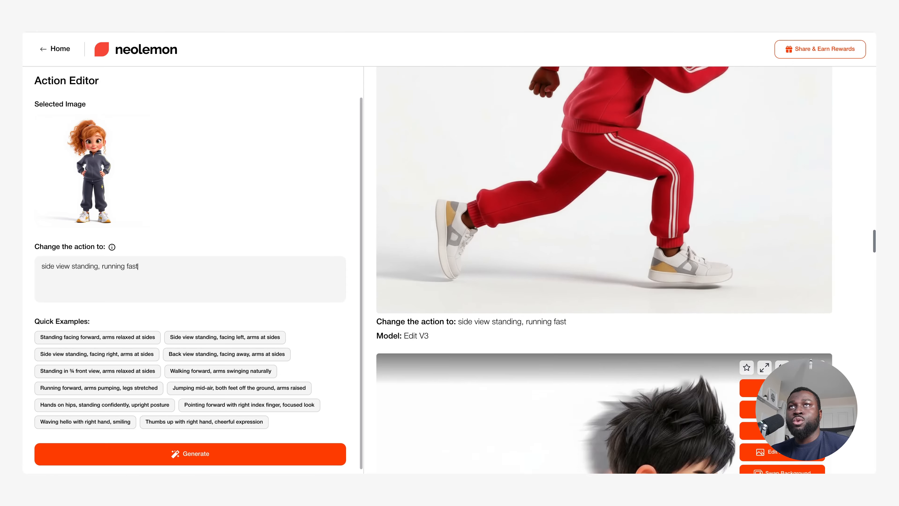
- Look back over the generated running poses of the boy in red and the girl in purple
{"action": "scroll", "coordinate": [604, 269], "scroll_direction": "up", "scroll_amount": 8}
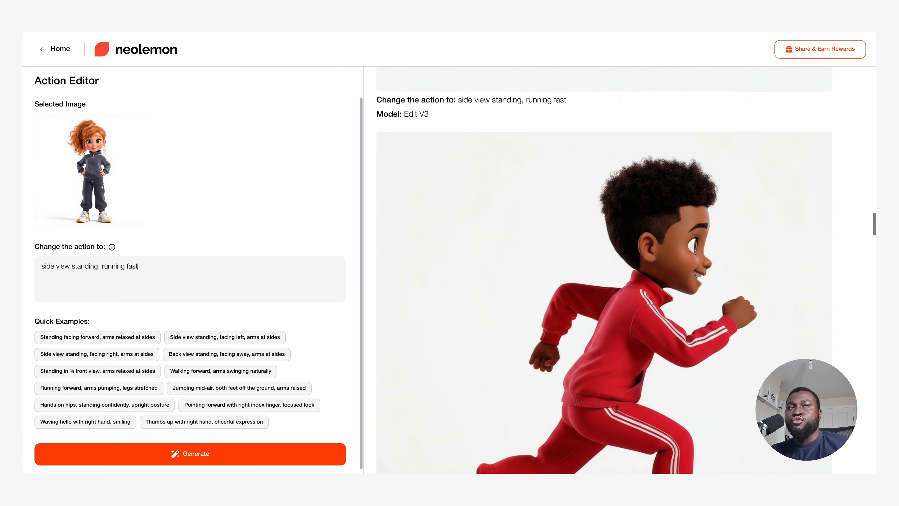
{"action": "scroll", "coordinate": [604, 270], "scroll_direction": "up", "scroll_amount": 11}
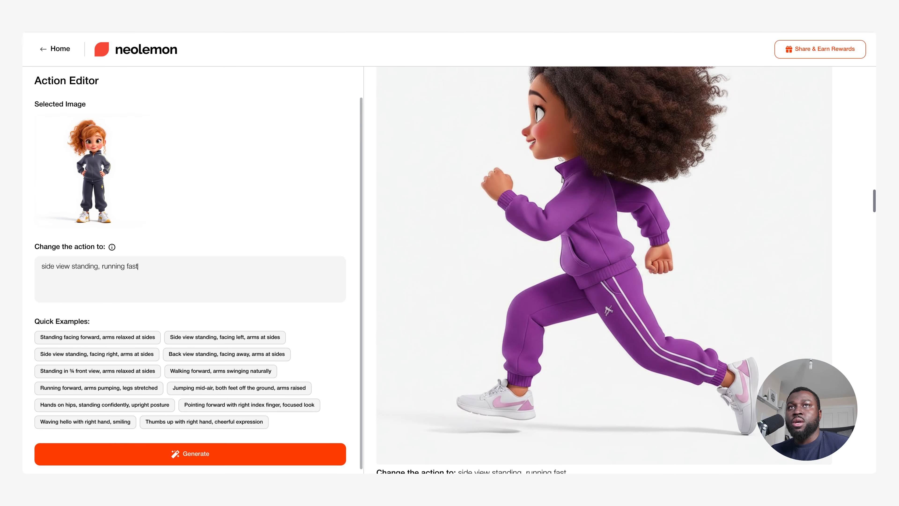
{"action": "scroll", "coordinate": [623, 278], "scroll_direction": "up", "scroll_amount": 1}
{"action": "mouse_move", "coordinate": [624, 277]}
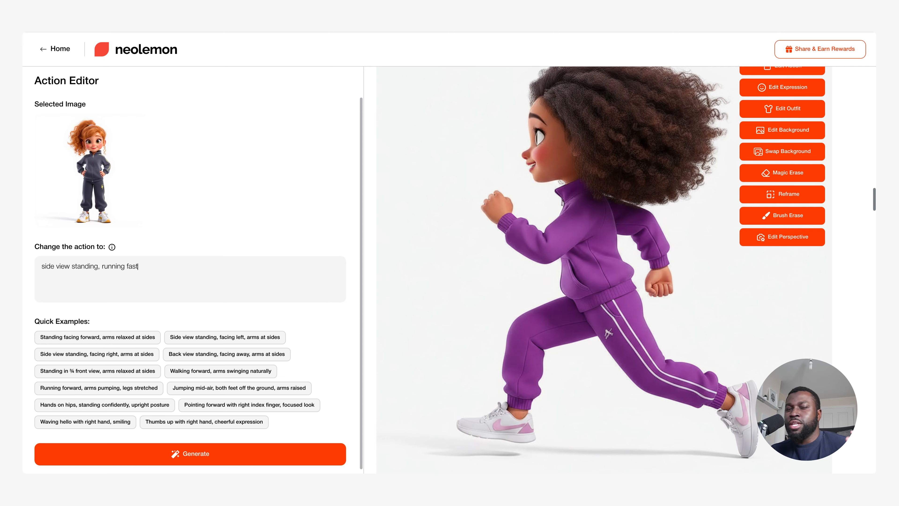
{"action": "scroll", "coordinate": [283, 215], "scroll_direction": "up", "scroll_amount": 1}
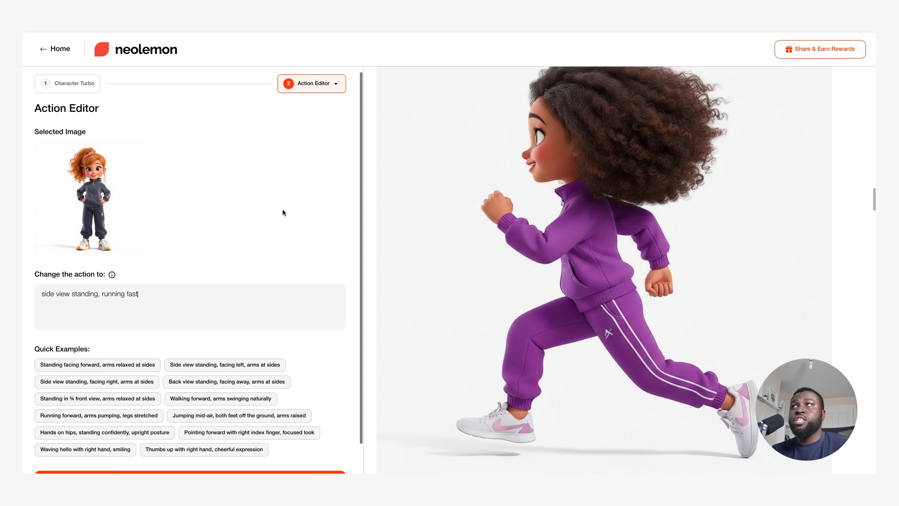
- Generate a background from "athletic racetrack, 4 lanes, side view, blue sky" in landscape 16:9 and Pixar Inspired style
{"action": "left_click", "coordinate": [60, 50]}
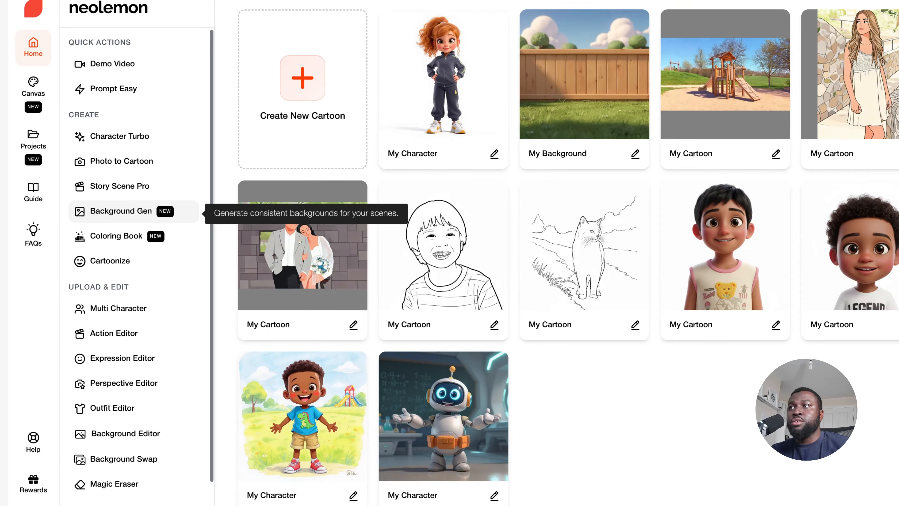
{"action": "left_click", "coordinate": [148, 218]}
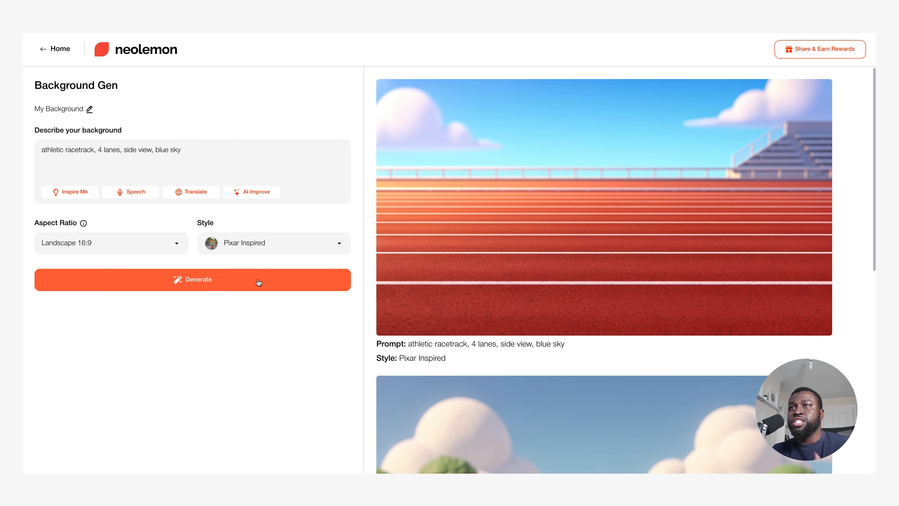
- Examine the generated racetrack background and the earlier backyard fence background together with their prompts and styles
{"action": "mouse_move", "coordinate": [466, 282]}
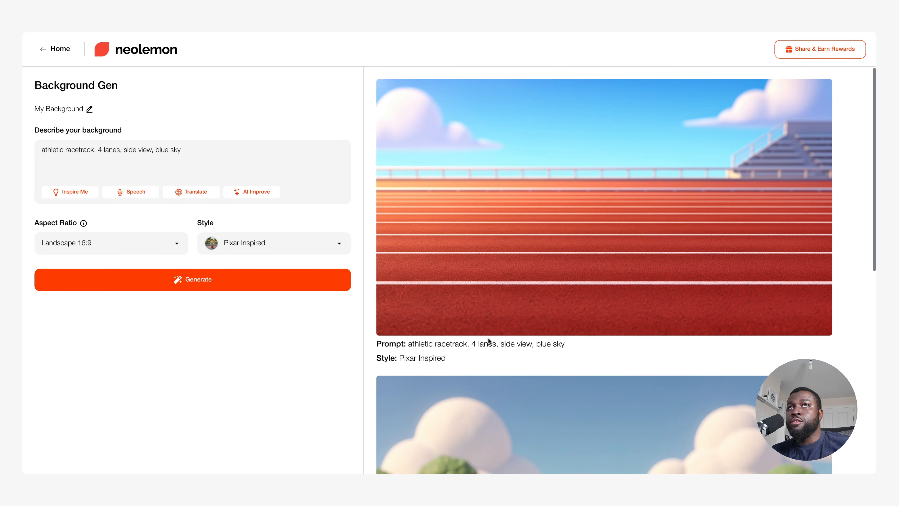
{"action": "mouse_move", "coordinate": [514, 229]}
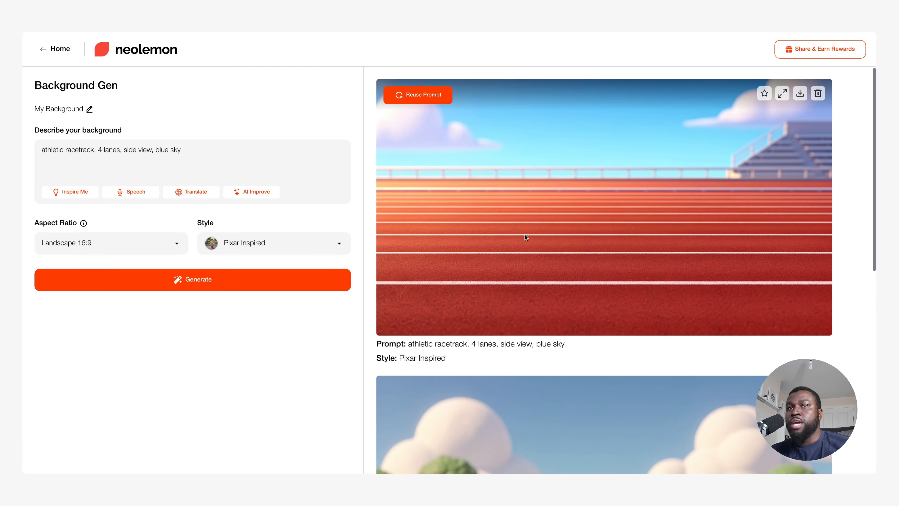
{"action": "mouse_move", "coordinate": [560, 276]}
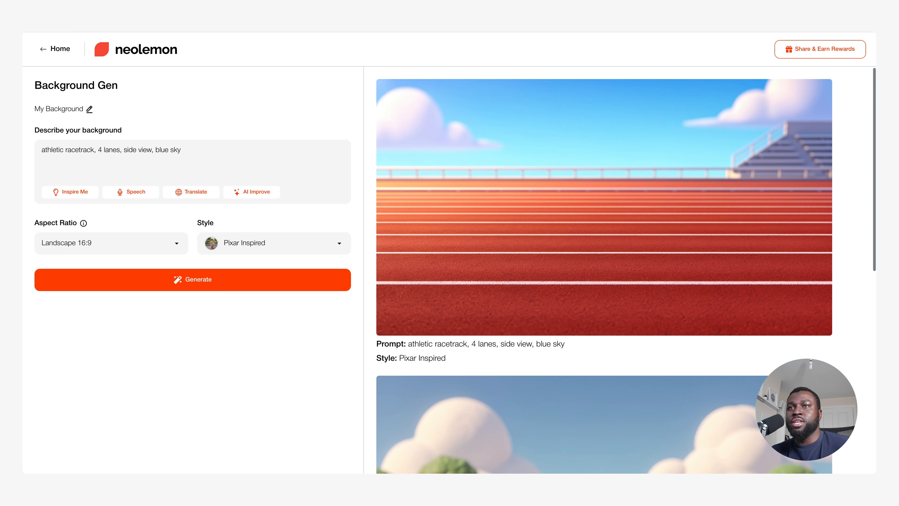
{"action": "scroll", "coordinate": [604, 271], "scroll_direction": "down", "scroll_amount": 1}
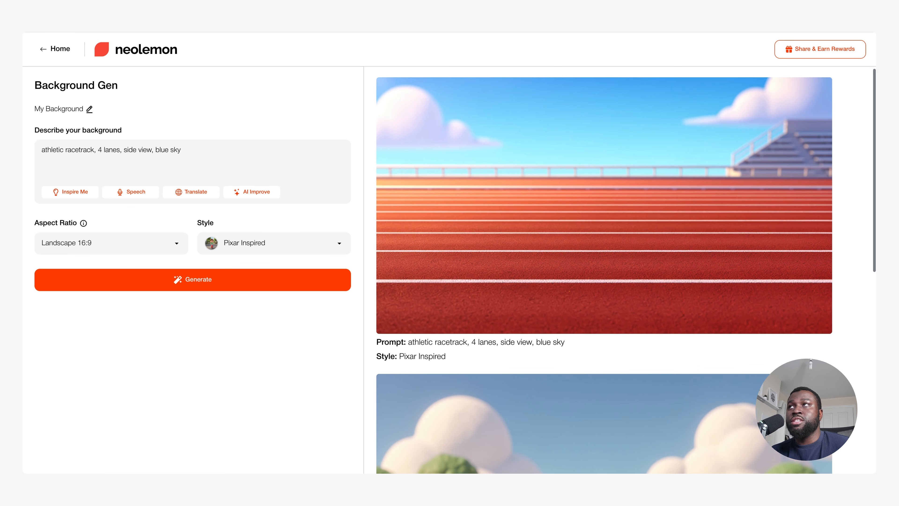
{"action": "scroll", "coordinate": [604, 270], "scroll_direction": "down", "scroll_amount": 8}
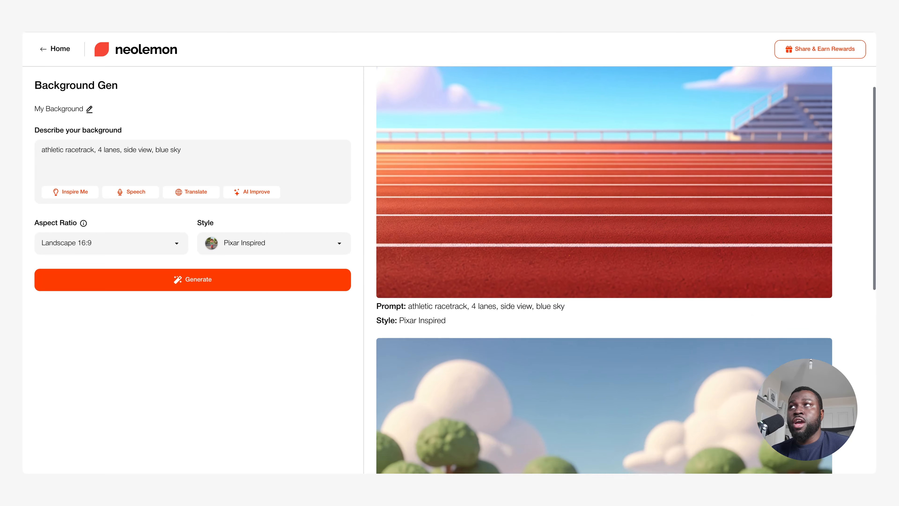
{"action": "scroll", "coordinate": [604, 270], "scroll_direction": "down", "scroll_amount": 3}
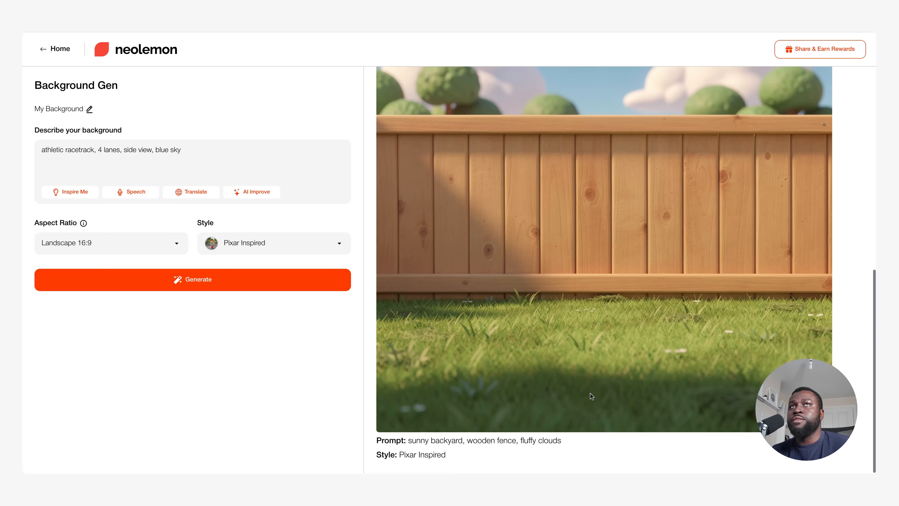
{"action": "scroll", "coordinate": [597, 376], "scroll_direction": "up", "scroll_amount": 3}
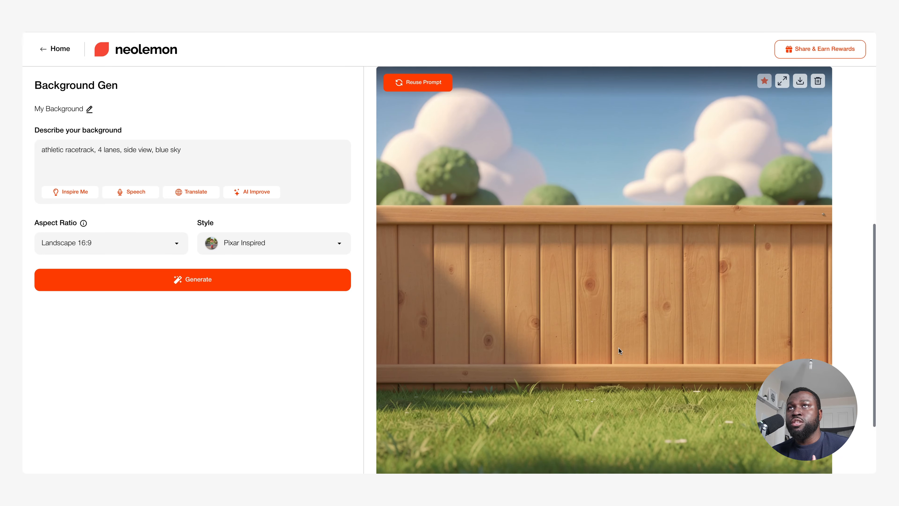
{"action": "scroll", "coordinate": [619, 347], "scroll_direction": "up", "scroll_amount": 10}
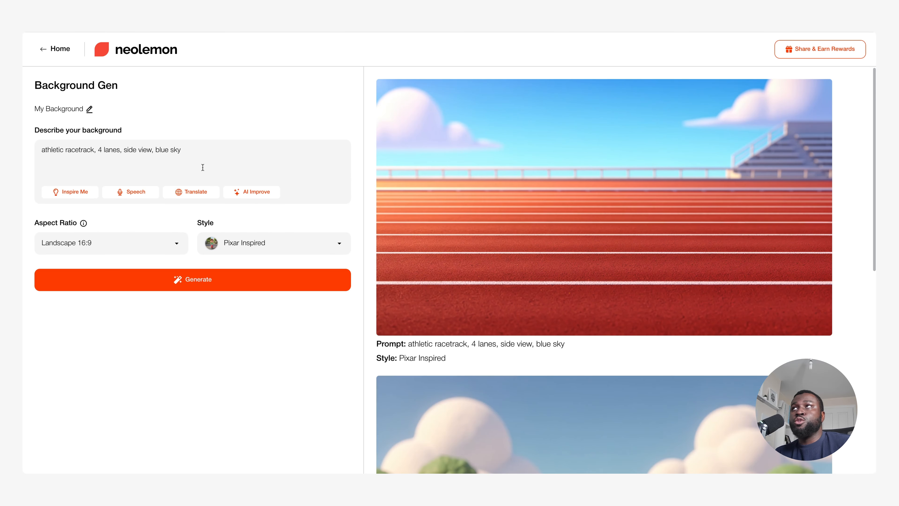
- Open the canvas, review the available size presets and choose Presentation 16:9 (1920 x 1080 px)
{"action": "left_click", "coordinate": [56, 47]}
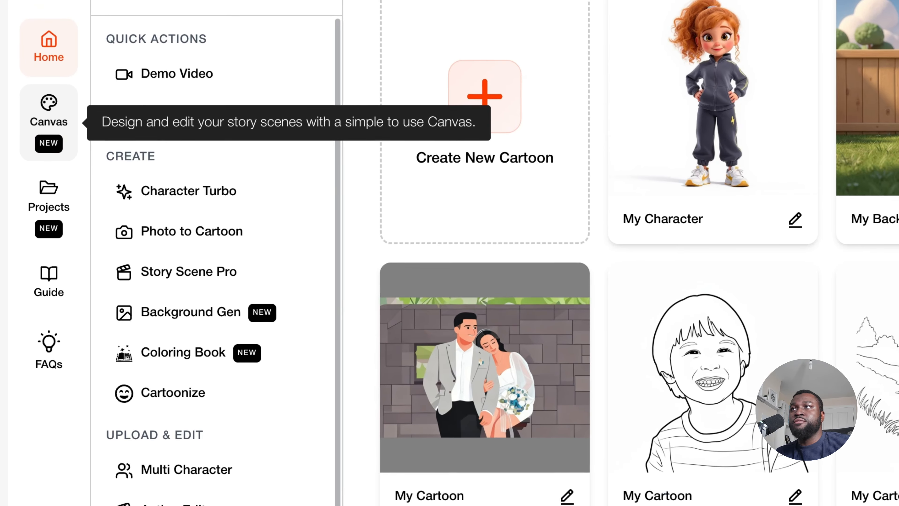
{"action": "left_click", "coordinate": [48, 113]}
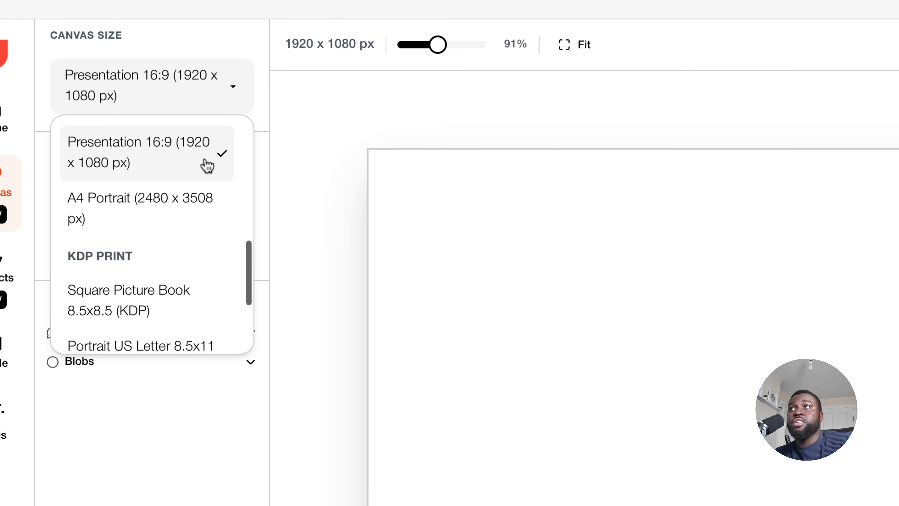
{"action": "scroll", "coordinate": [203, 174], "scroll_direction": "up", "scroll_amount": 5}
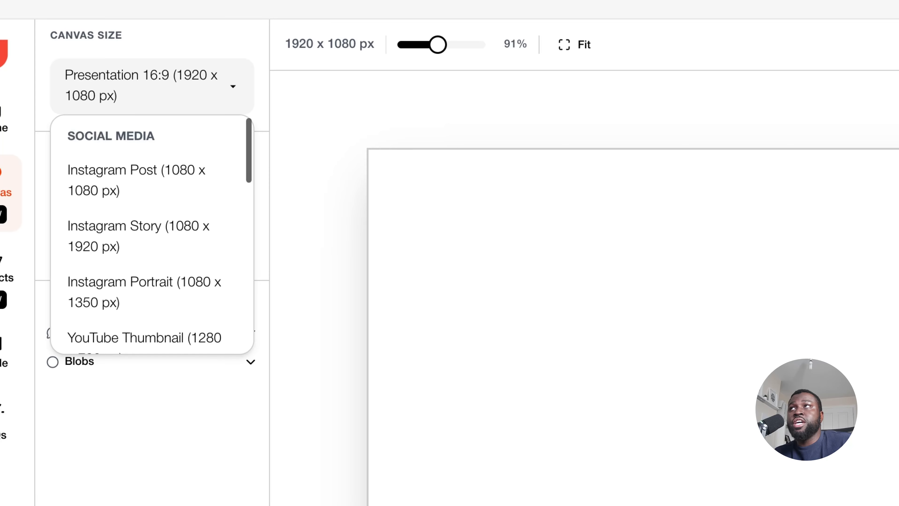
{"action": "scroll", "coordinate": [204, 179], "scroll_direction": "down", "scroll_amount": 10}
{"action": "scroll", "coordinate": [152, 160], "scroll_direction": "down", "scroll_amount": 2}
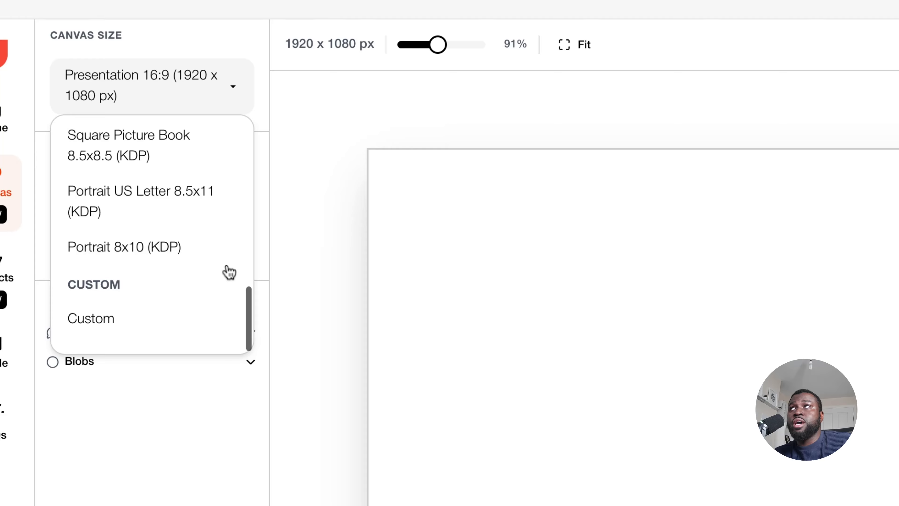
{"action": "scroll", "coordinate": [216, 269], "scroll_direction": "up", "scroll_amount": 3}
{"action": "scroll", "coordinate": [194, 222], "scroll_direction": "up", "scroll_amount": 3}
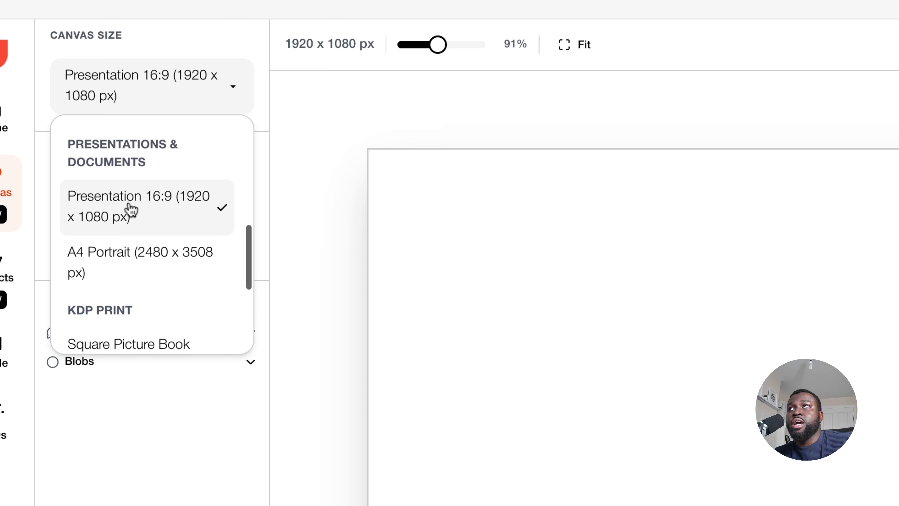
{"action": "left_click", "coordinate": [149, 205]}
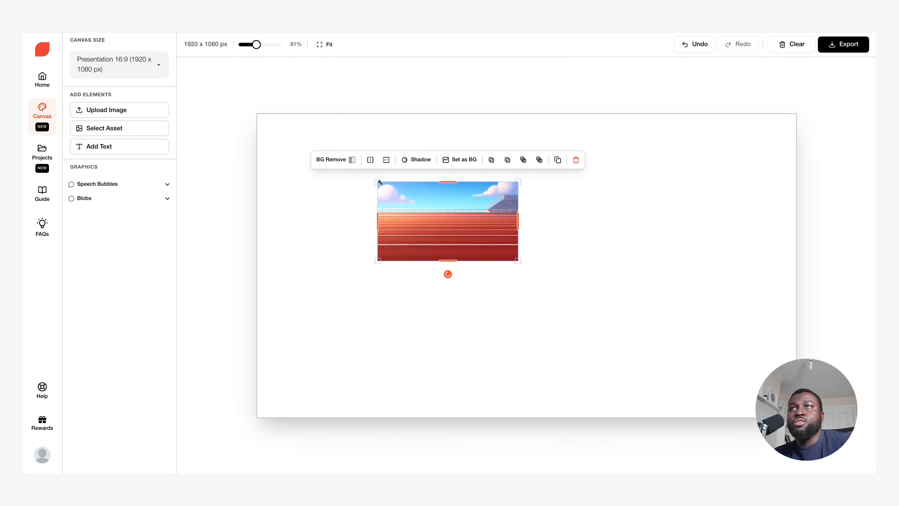
- Set the racetrack image as the background that fills the whole canvas
{"action": "mouse_move", "coordinate": [379, 182]}
{"action": "left_mouse_down"}
{"action": "mouse_move", "coordinate": [352, 168]}
{"action": "mouse_move", "coordinate": [375, 175]}
{"action": "left_mouse_up"}
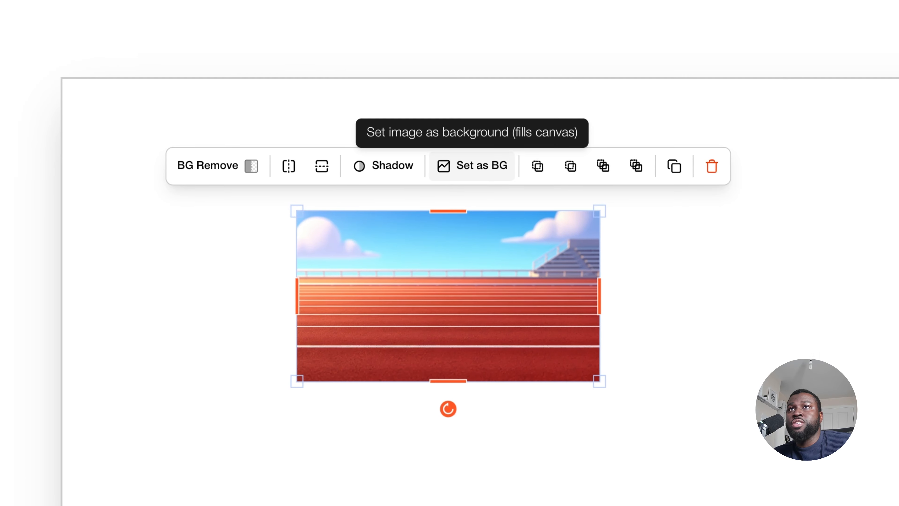
{"action": "left_click", "coordinate": [472, 165]}
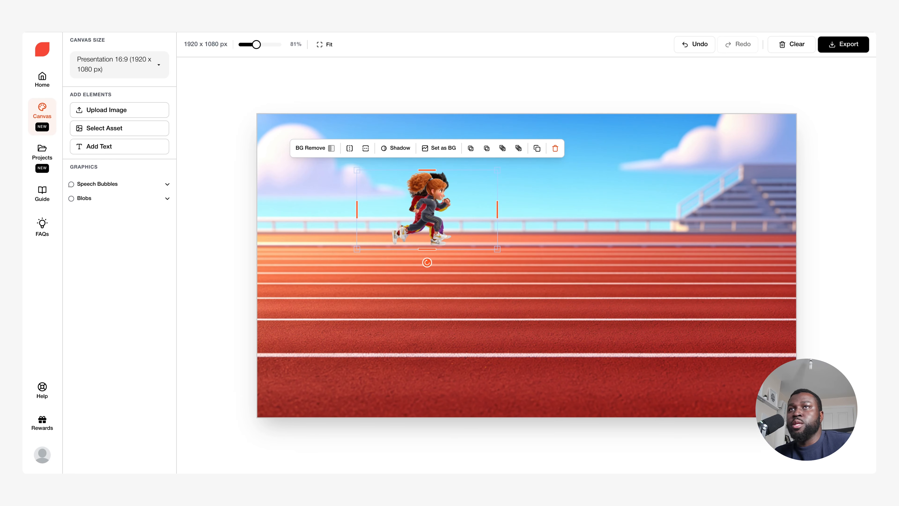
- Spread the four running characters diagonally across the track lanes, with the red-haired girl in the nearest lane
{"action": "key", "text": "Escape"}
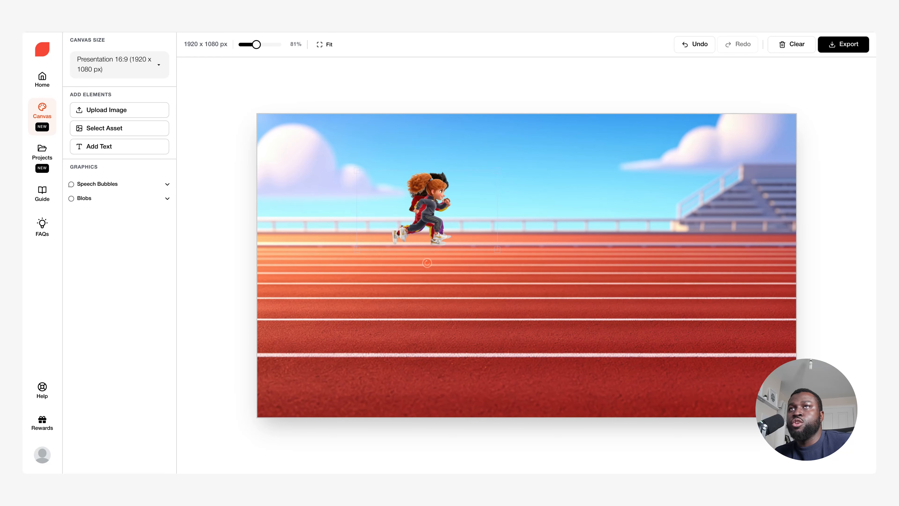
{"action": "left_click_drag", "start_coordinate": [427, 209], "coordinate": [399, 311]}
{"action": "left_click_drag", "start_coordinate": [471, 274], "coordinate": [507, 253]}
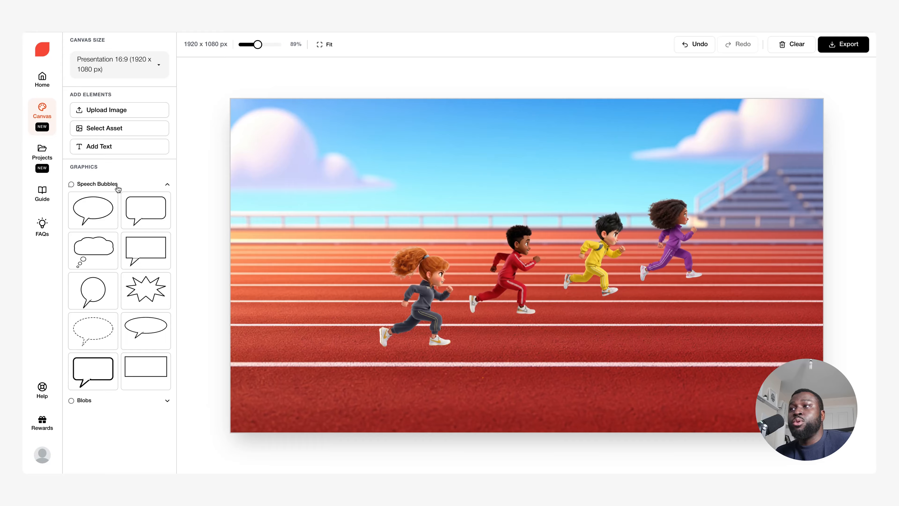
- Look through the speech bubble and blob graphics, add the oval speech bubble and place it, reduced, beside the purple girl's head
{"action": "left_click", "coordinate": [160, 402]}
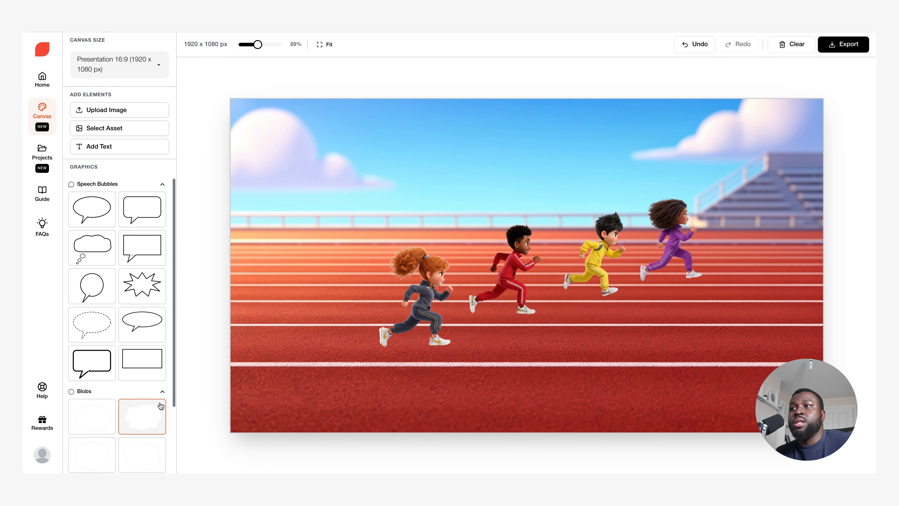
{"action": "scroll", "coordinate": [160, 405], "scroll_direction": "down", "scroll_amount": 3}
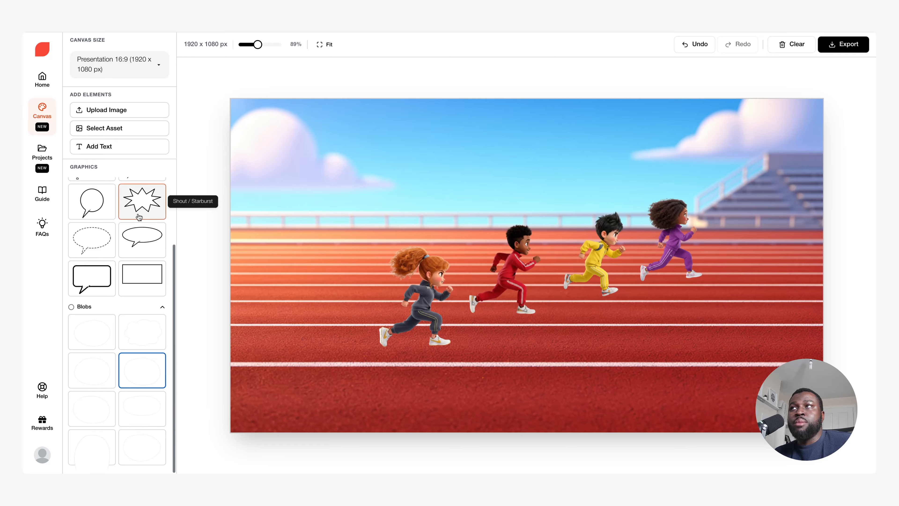
{"action": "scroll", "coordinate": [148, 212], "scroll_direction": "up", "scroll_amount": 3}
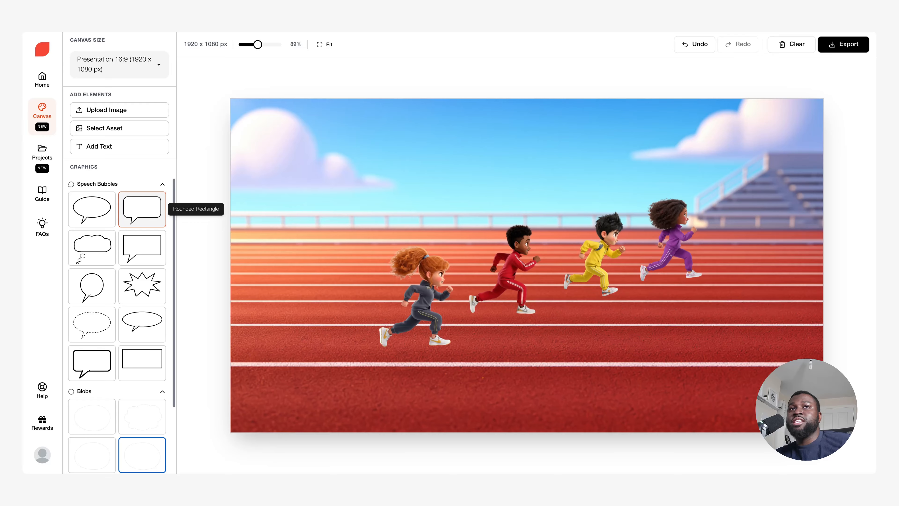
{"action": "left_click", "coordinate": [103, 216]}
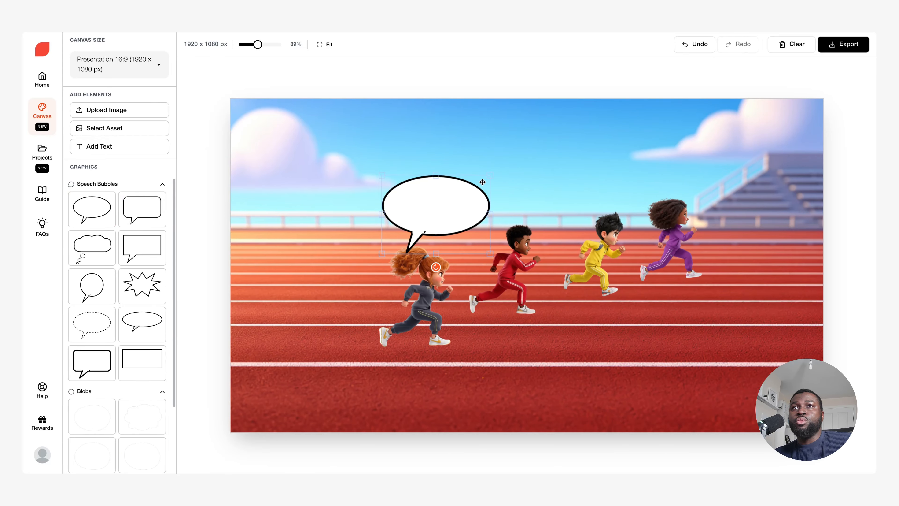
{"action": "left_click_drag", "start_coordinate": [491, 177], "coordinate": [725, 202]}
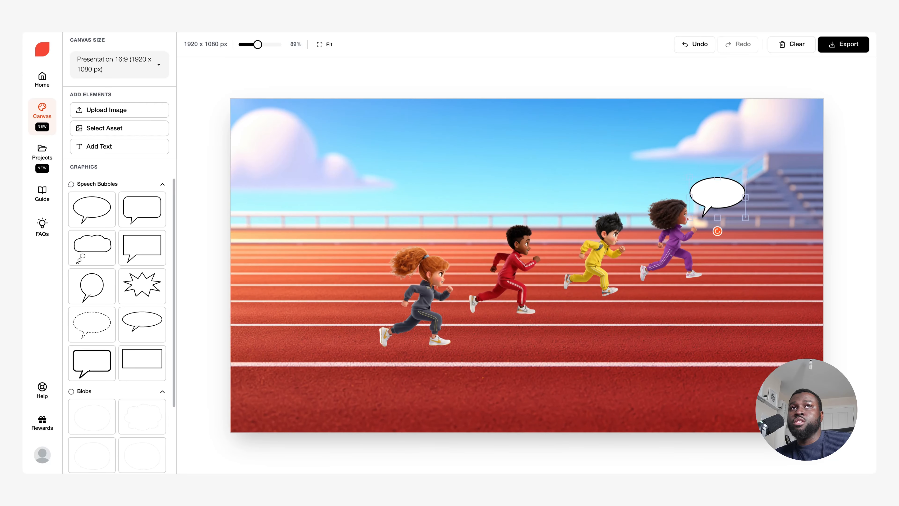
- Add a text box, shrink it to fit inside the oval speech bubble and center-align its text
{"action": "left_click", "coordinate": [139, 148]}
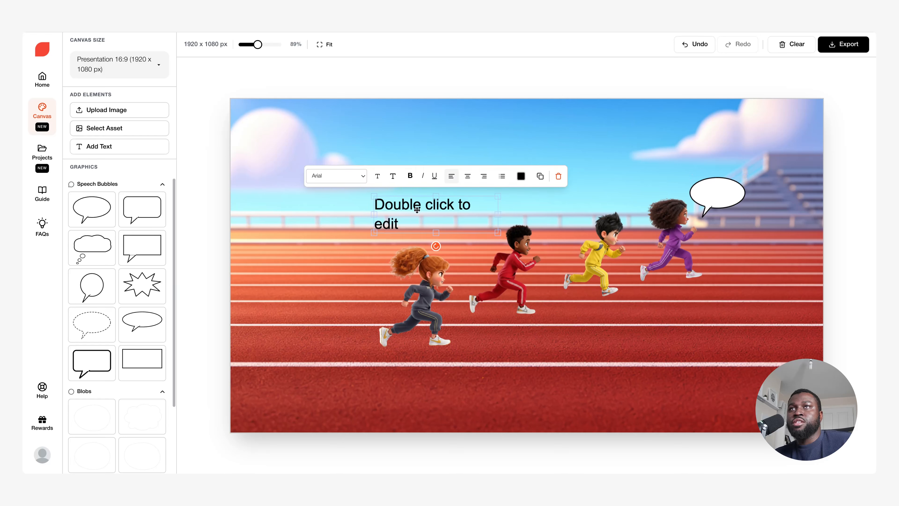
{"action": "left_click_drag", "start_coordinate": [417, 210], "coordinate": [692, 211]}
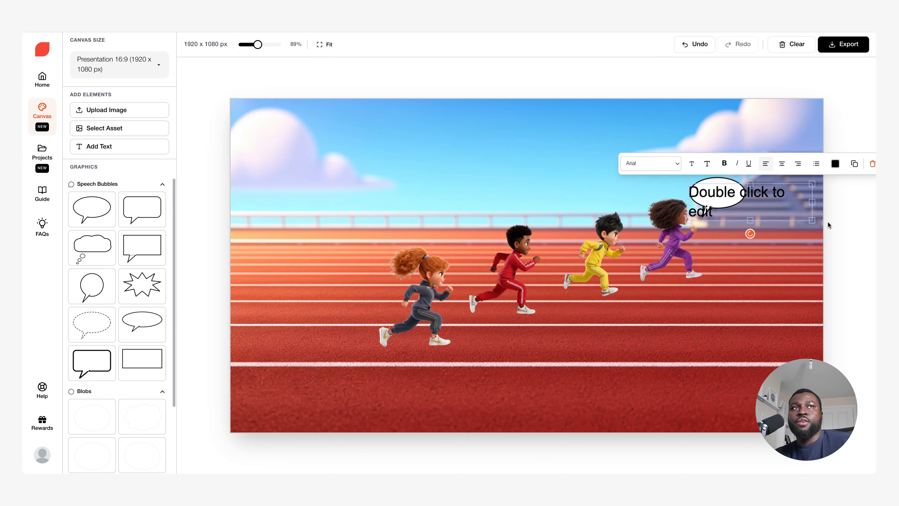
{"action": "left_click_drag", "start_coordinate": [814, 222], "coordinate": [757, 203]}
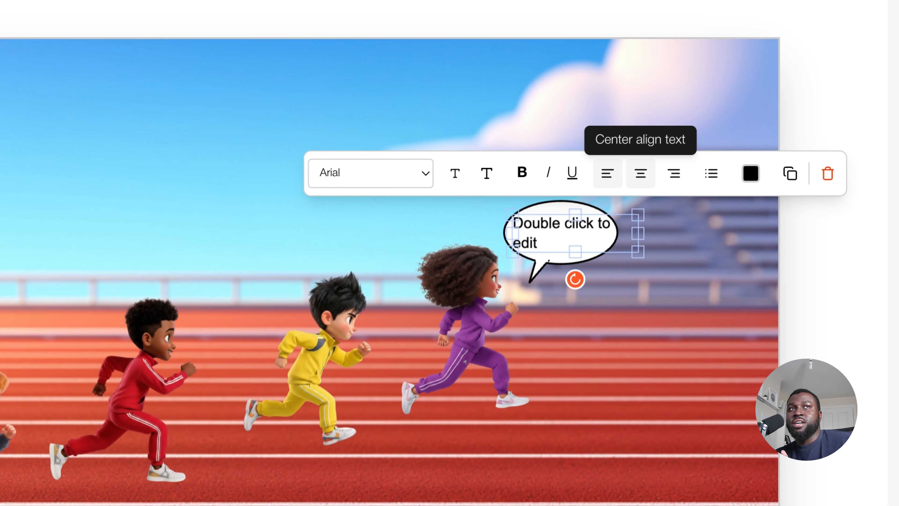
{"action": "left_click", "coordinate": [641, 173]}
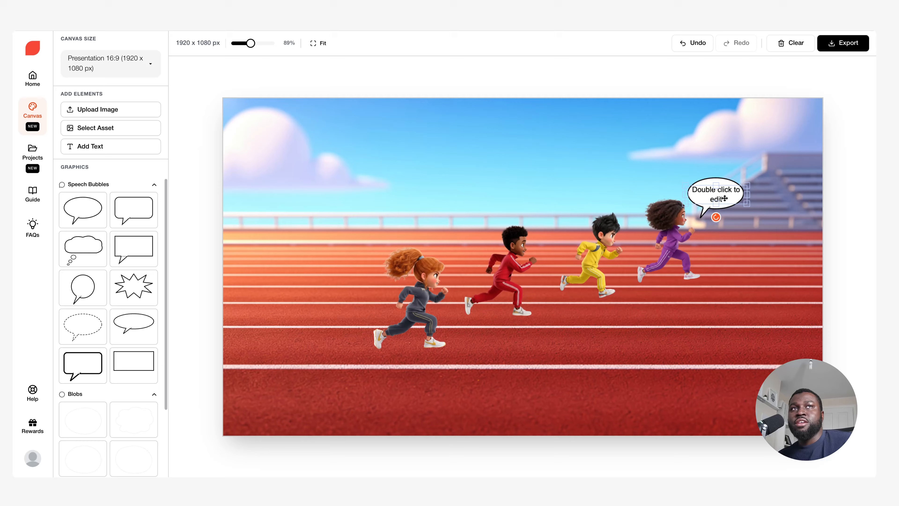
- Replace the placeholder text in the oval speech bubble with "I'm too fast!"
{"action": "double_click", "coordinate": [725, 198]}
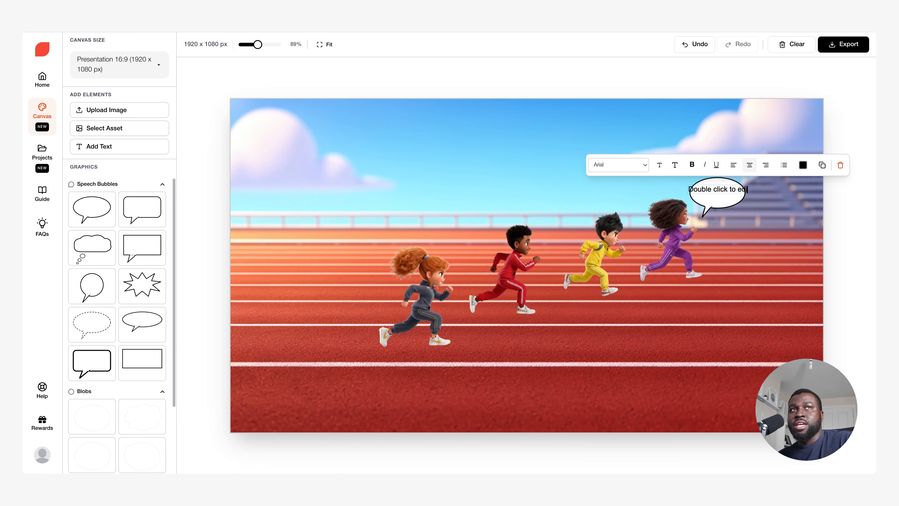
{"action": "key", "text": "BackSpace"}
{"action": "key", "text": "BackSpace"}
{"action": "key", "text": "BackSpace"}
{"action": "key", "text": "BackSpace"}
{"action": "key", "text": "BackSpace"}
{"action": "key", "text": "BackSpace"}
{"action": "key", "text": "BackSpace"}
{"action": "key", "text": "BackSpace"}
{"action": "key", "text": "BackSpace"}
{"action": "key", "text": "BackSpace"}
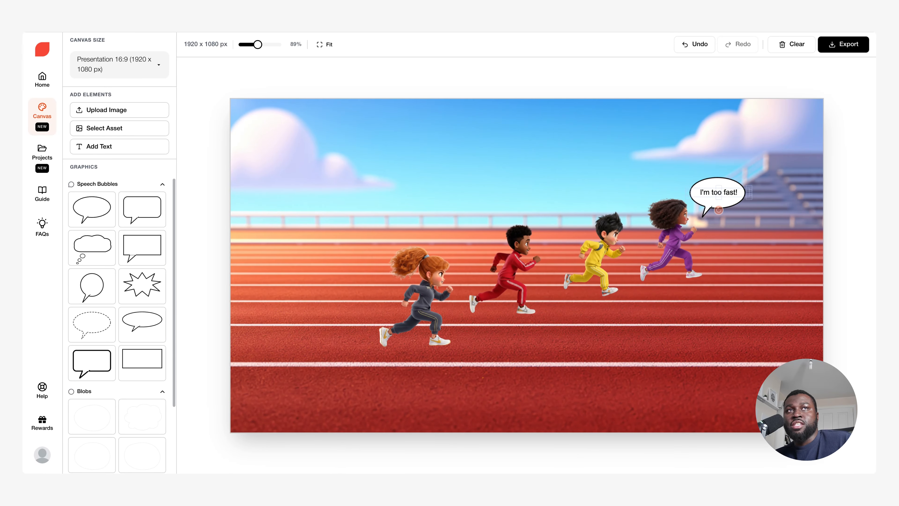
{"action": "left_click", "coordinate": [716, 209]}
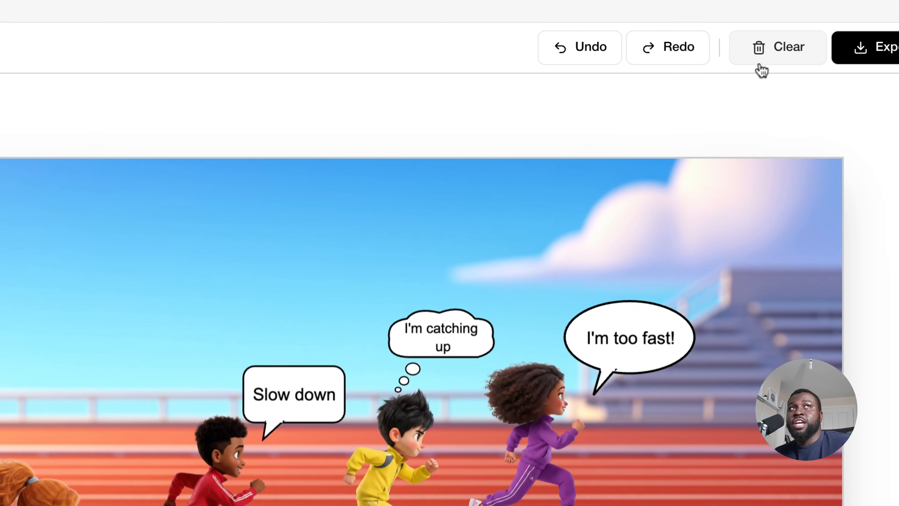
- Clear the racetrack scene, its characters and speech bubbles from the canvas
{"action": "left_click", "coordinate": [785, 49]}
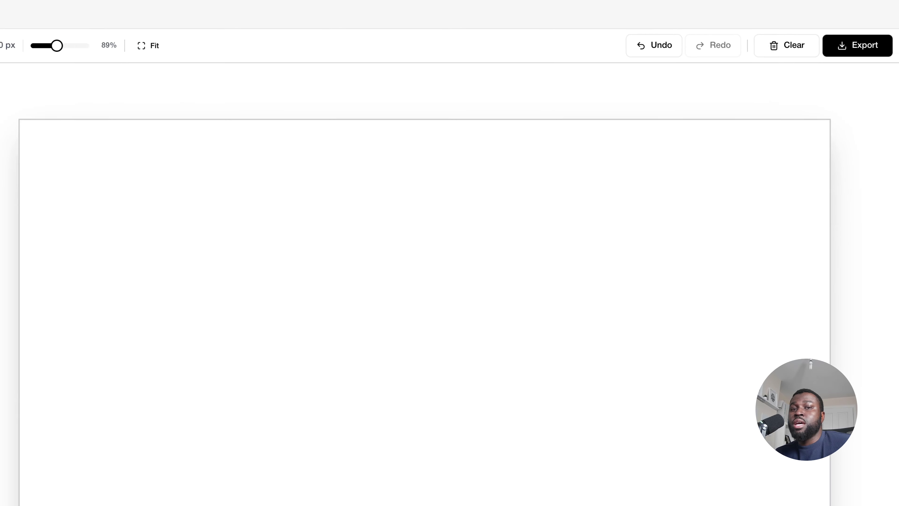